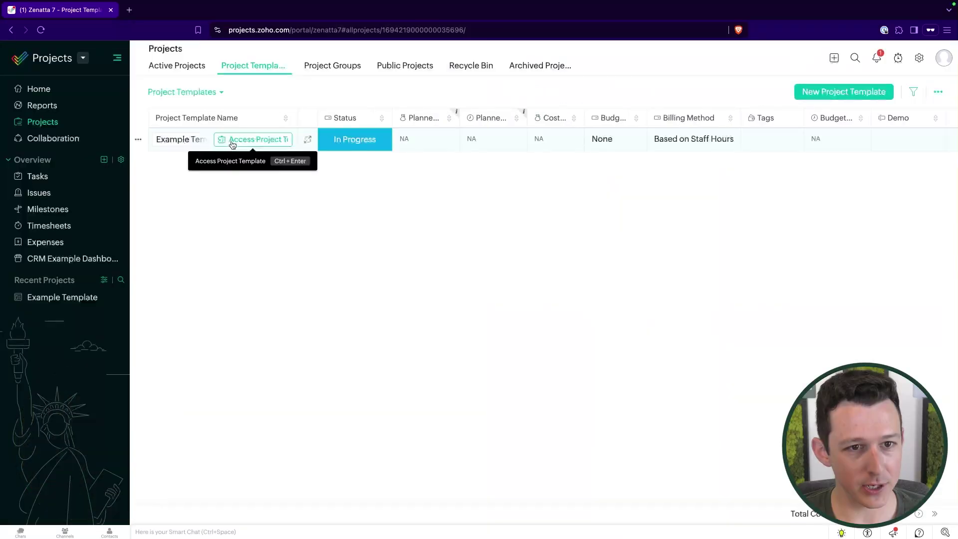
Open the Example Template project template and show its milestones.
click(232, 144)
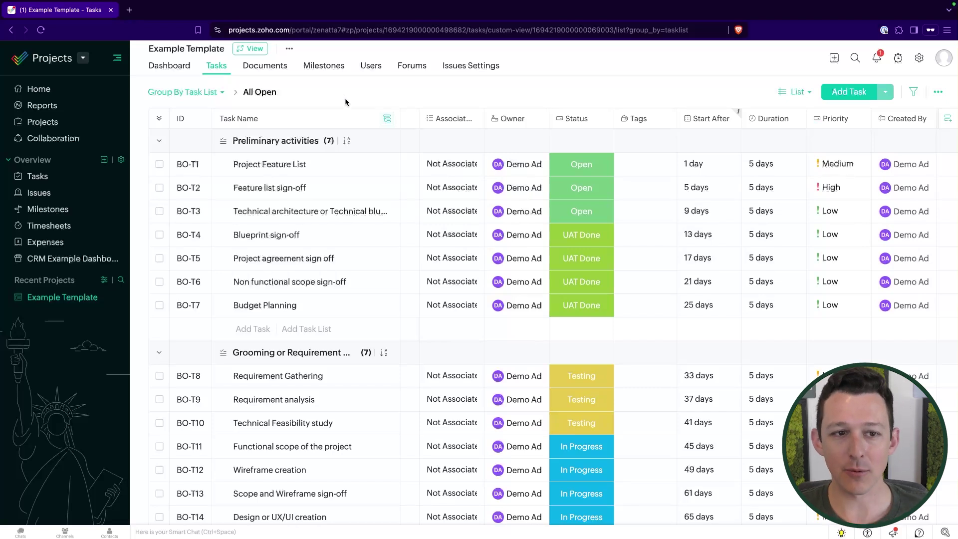
click(319, 65)
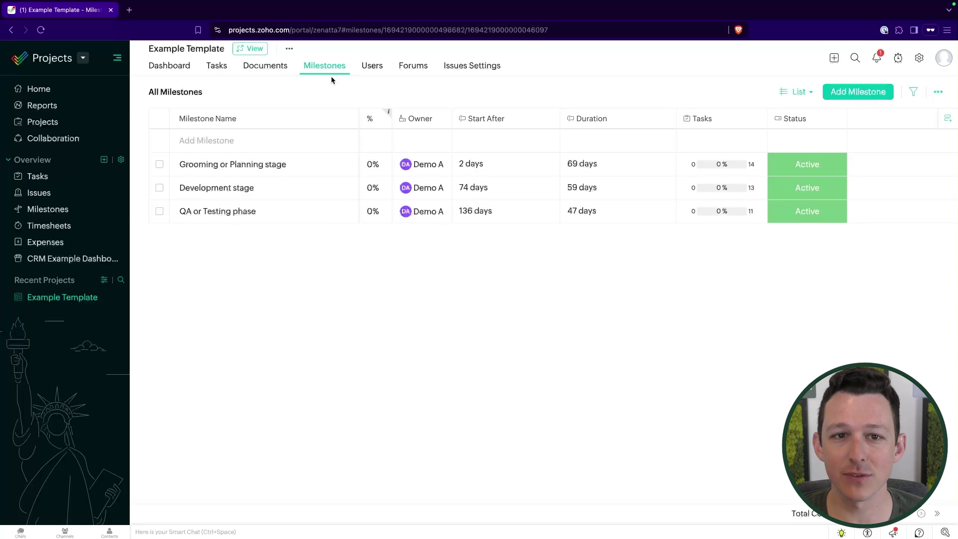
click(210, 70)
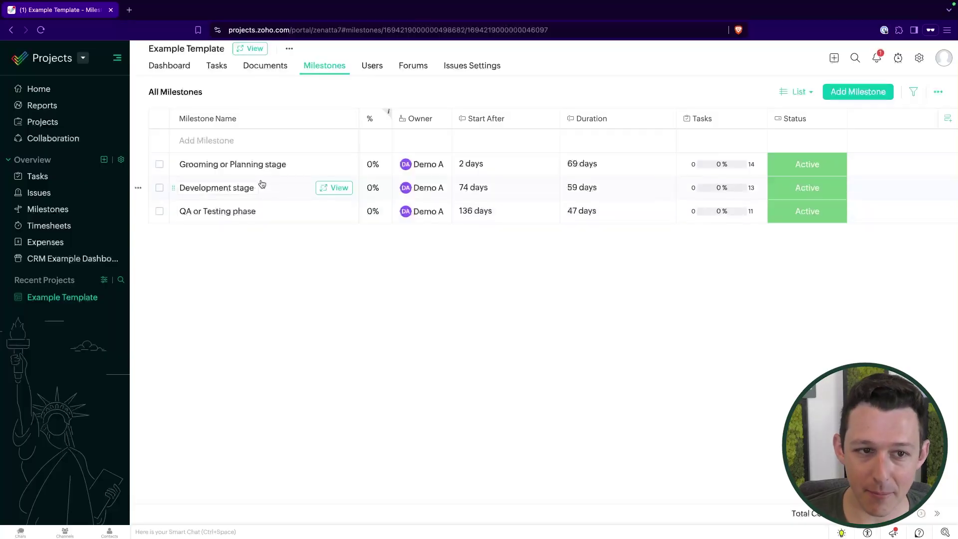
Rename the "Grooming or Planning stage" milestone as "Planning stage".
drag(227, 164, 173, 164)
click(182, 164)
key(BackSpace)
key(BackSpace)
click(446, 340)
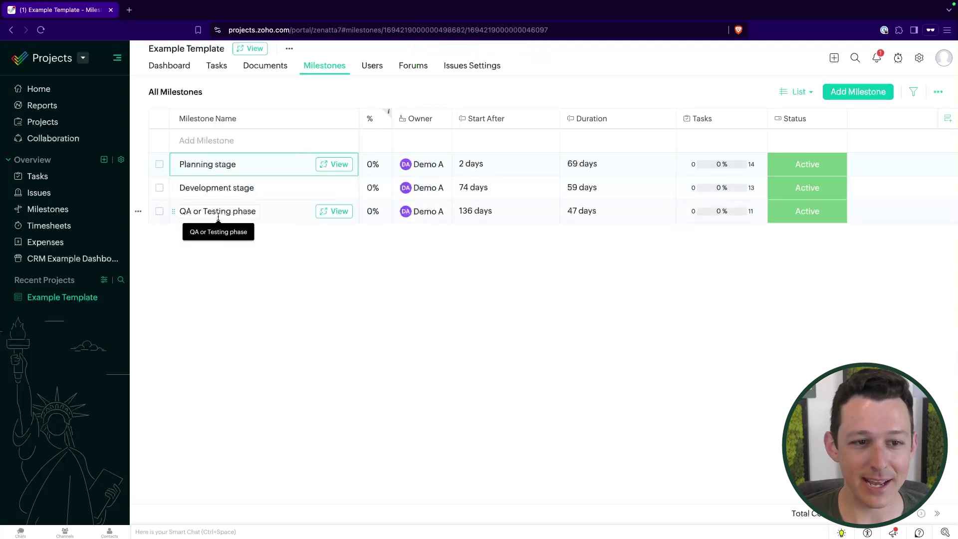
Rename the Development and Planning milestones as "Development phase" and "Planning phase".
double_click(246, 187)
text(phase)
double_click(220, 164)
text(phase)
key(Return)
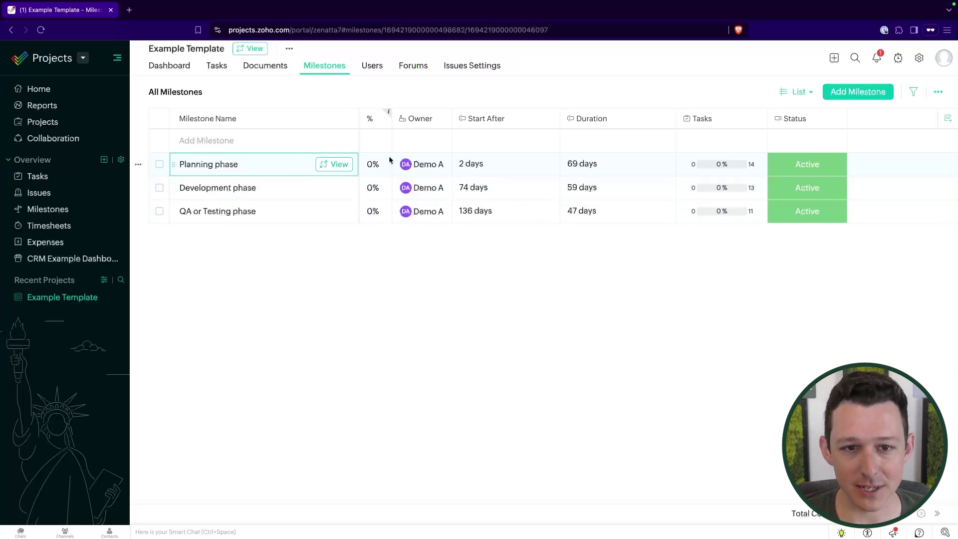
Set the Planning phase milestone's duration to 60 days.
click(471, 159)
click(561, 82)
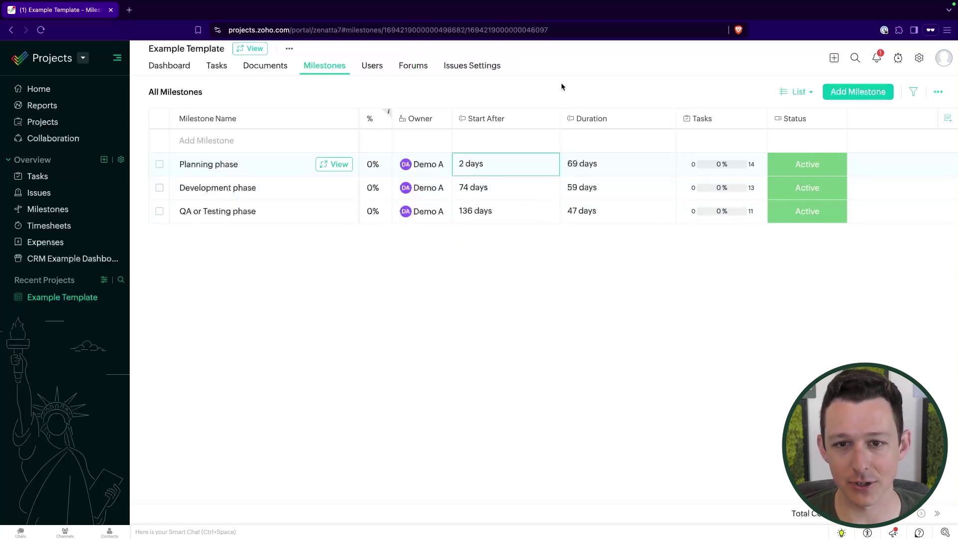
click(566, 166)
click(618, 97)
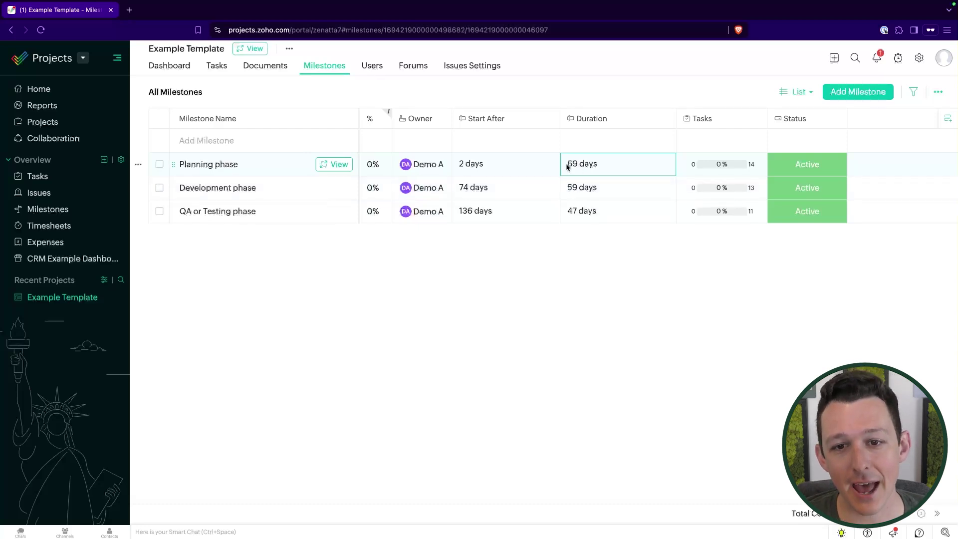
drag(566, 164, 601, 165)
text(69)
key(Return)
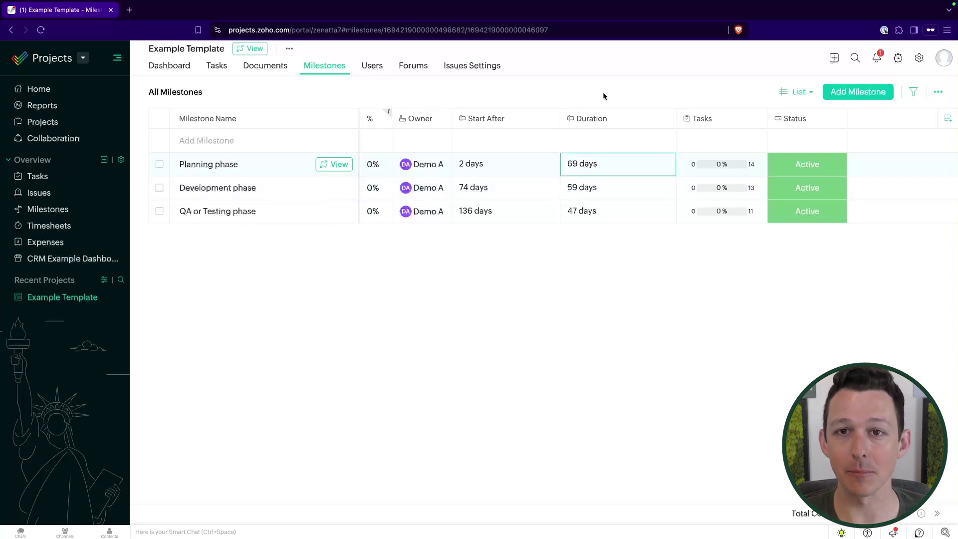
click(575, 165)
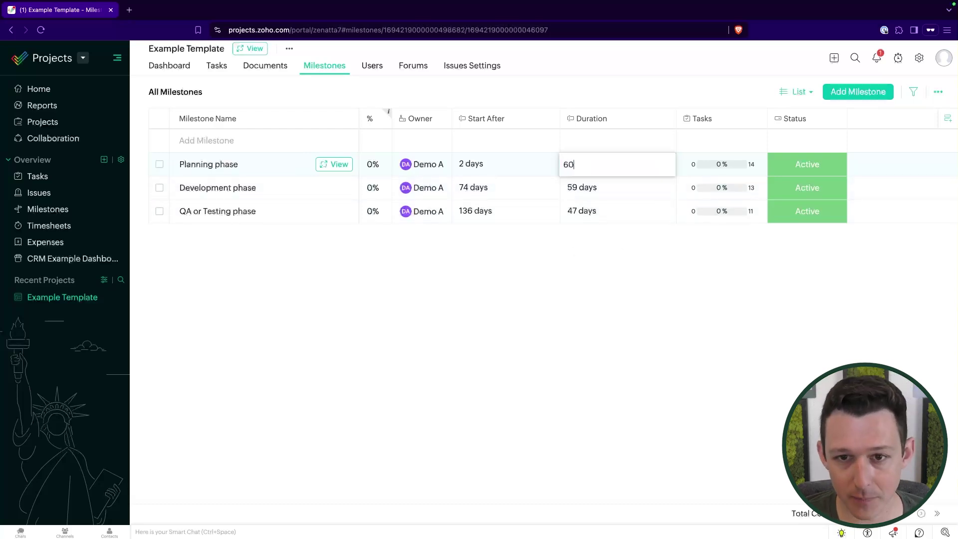
key(Return)
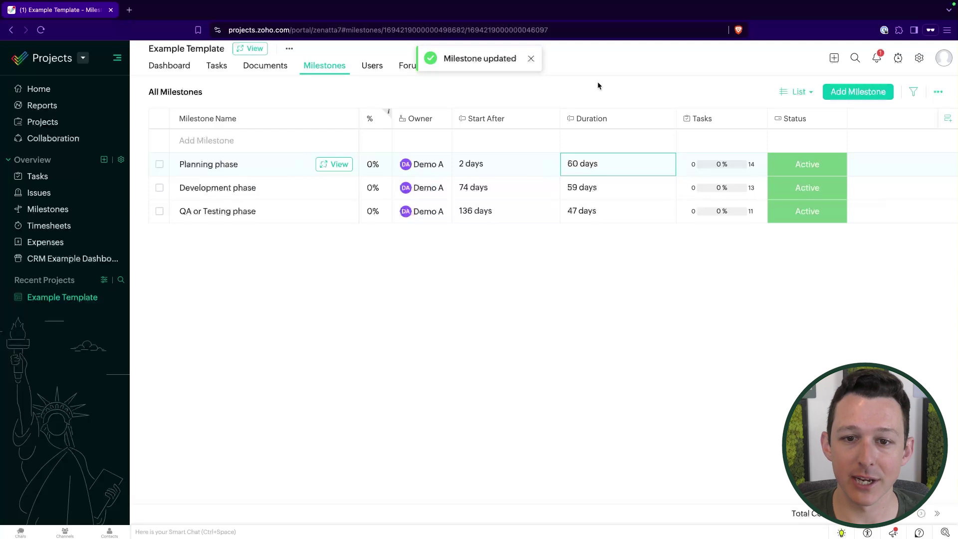
Set the Development phase milestone to start after 63 days, following the Planning phase's offset and duration.
click(460, 163)
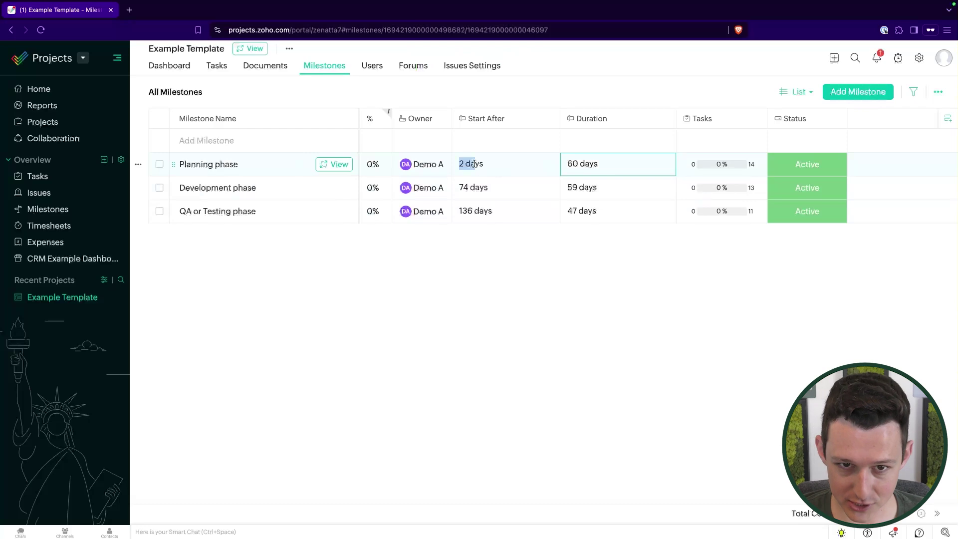
click(593, 83)
click(567, 166)
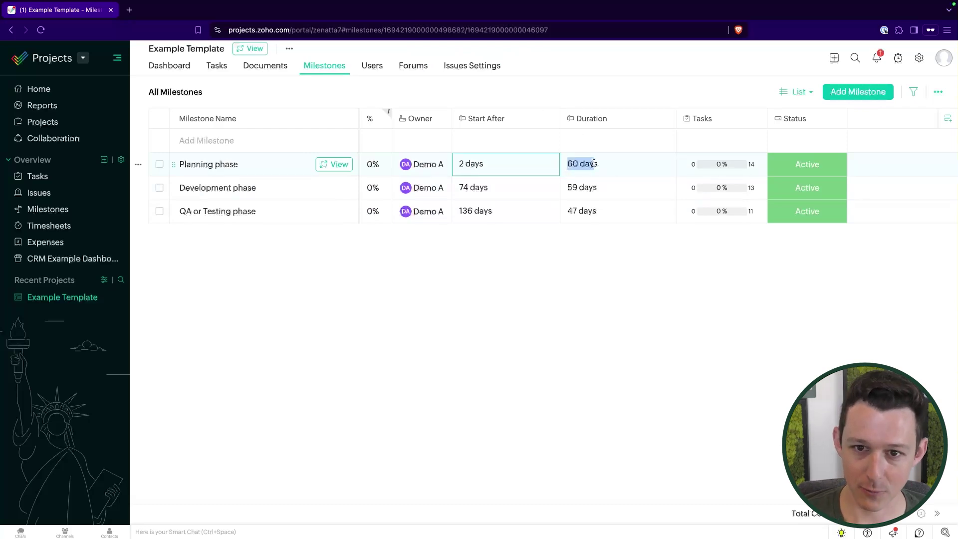
click(627, 92)
click(478, 187)
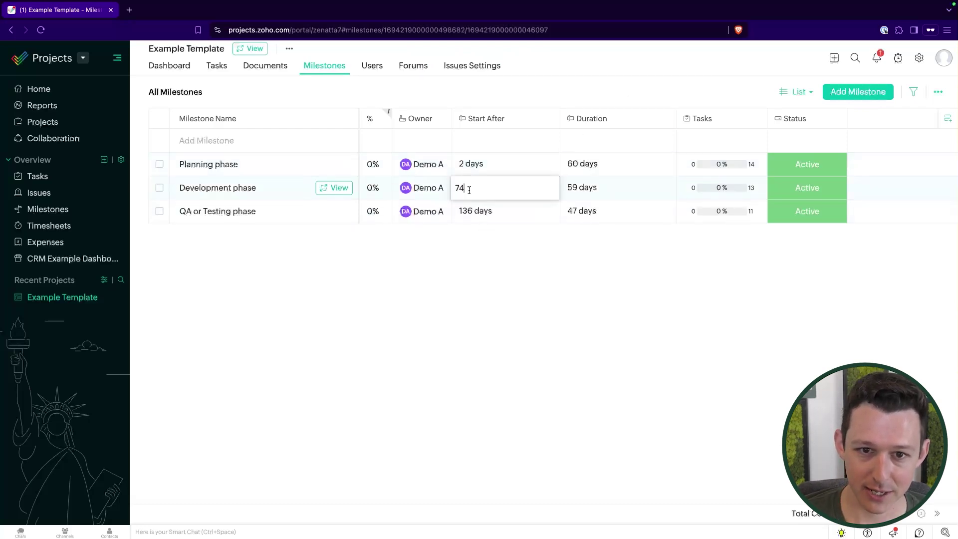
key(BackSpace)
key(BackSpace)
text(62)
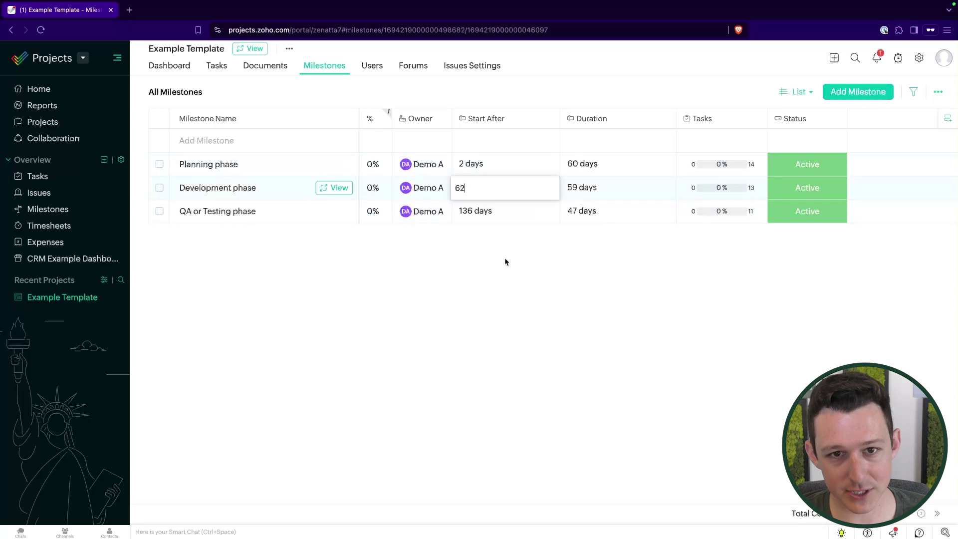
click(504, 258)
click(464, 190)
text(3)
click(543, 288)
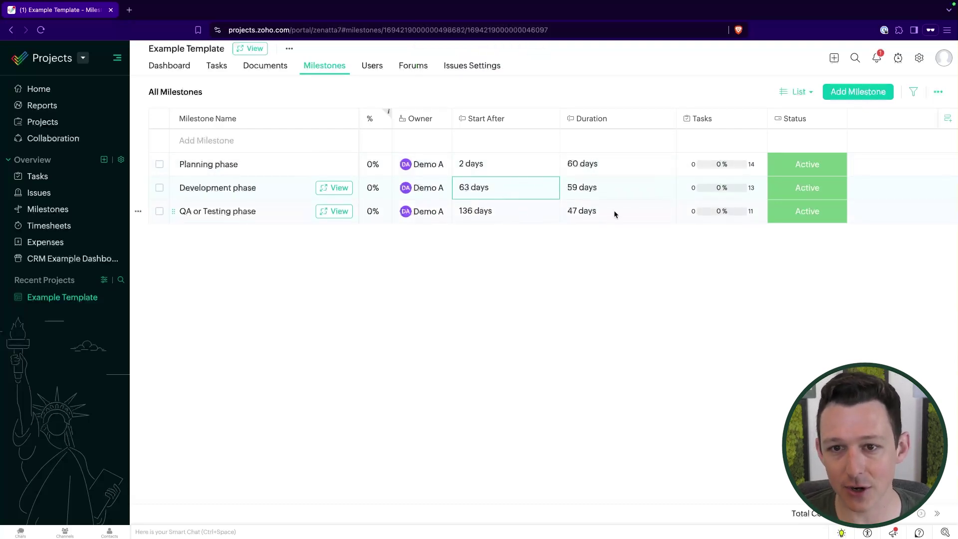
Open the Planning phase milestone, check its task list filter options and view its Preliminary activities task list.
click(339, 164)
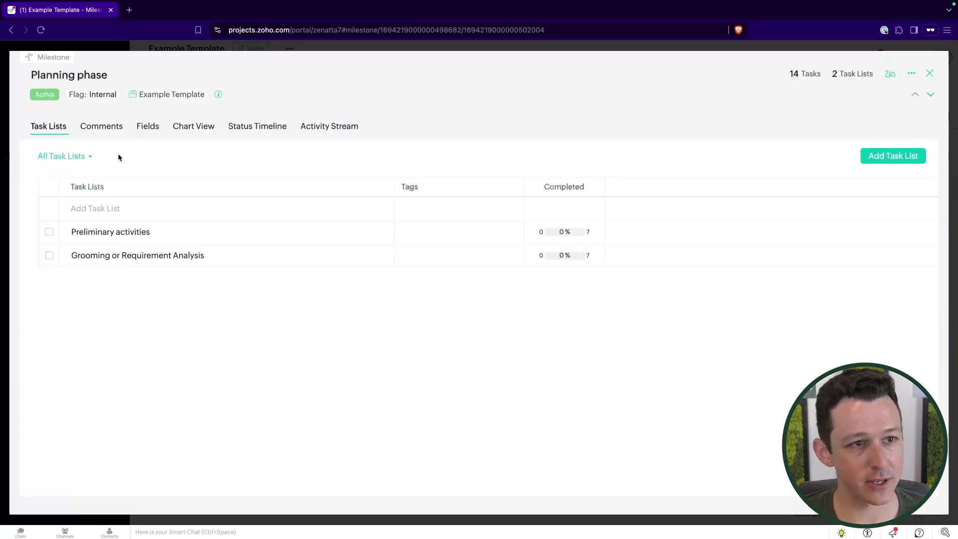
click(91, 161)
click(92, 162)
click(54, 156)
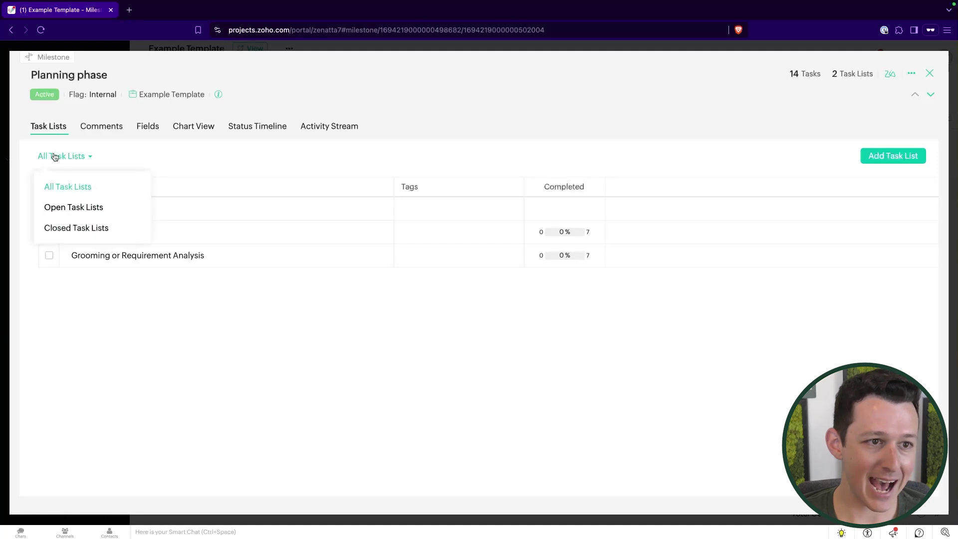
click(58, 158)
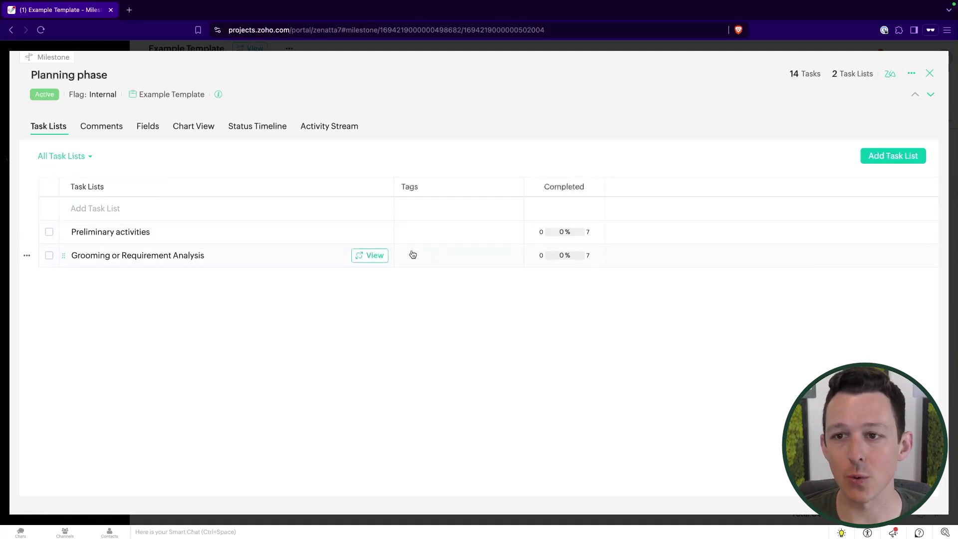
click(372, 231)
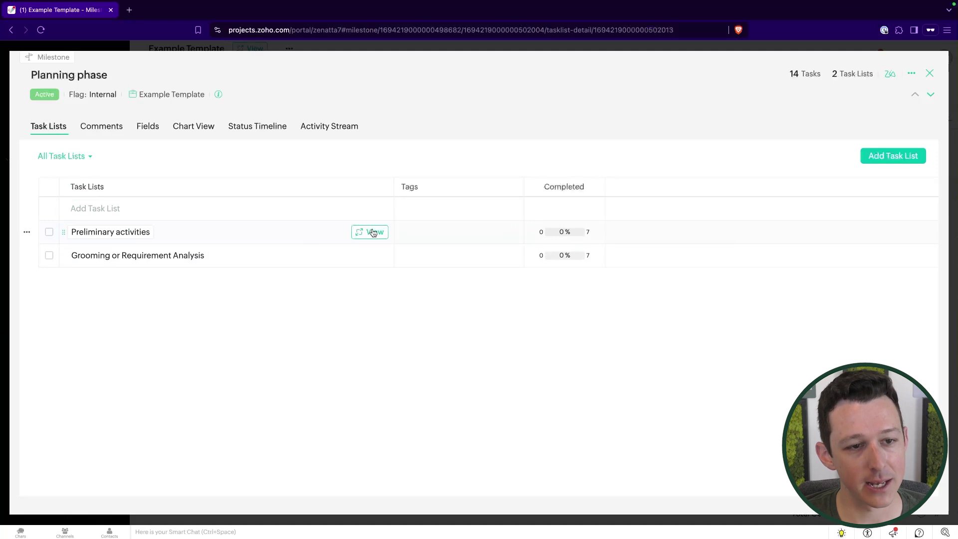
click(931, 75)
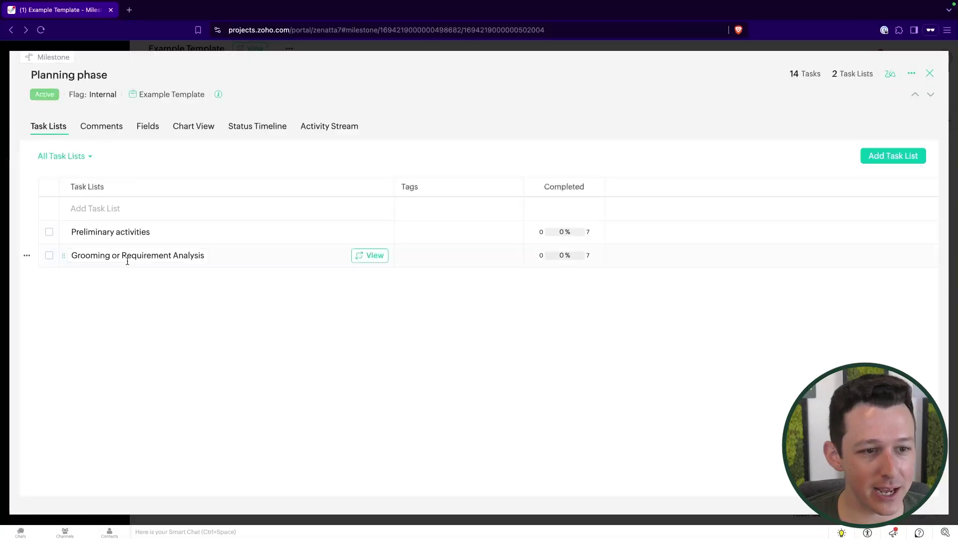
Rename the "Grooming or Requirement Analysis" task list in the Planning phase as "Requirement Analysis".
click(122, 259)
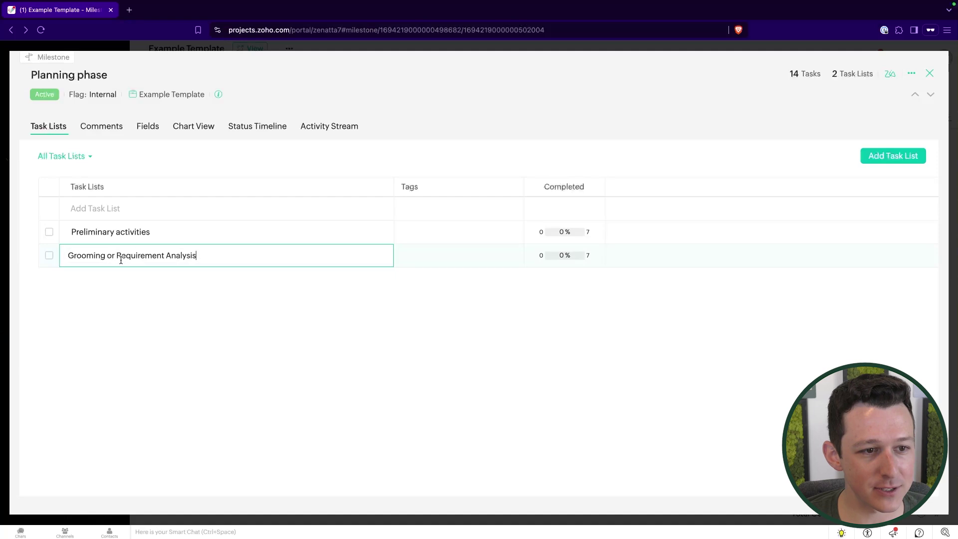
drag(114, 257, 60, 258)
click(44, 260)
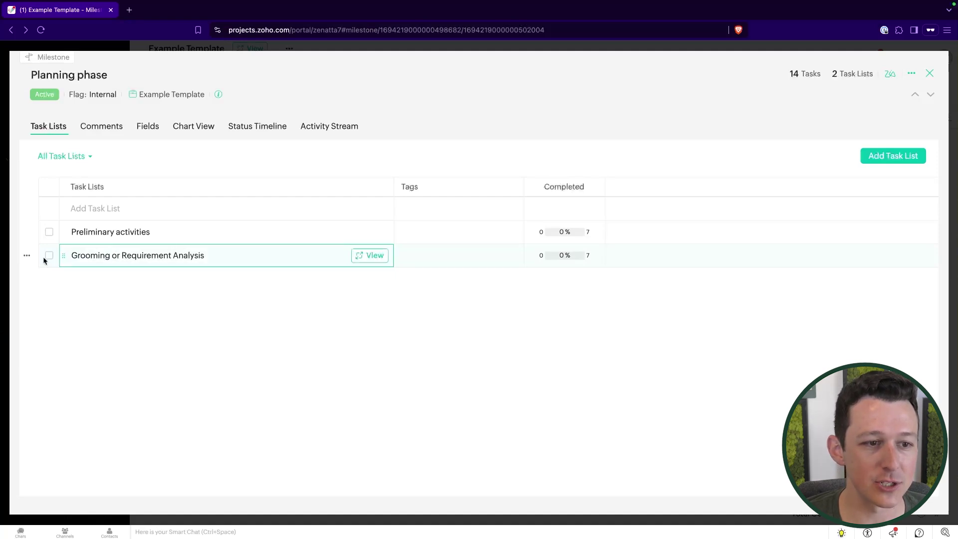
click(119, 262)
drag(120, 258, 86, 258)
key(BackSpace)
key(BackSpace)
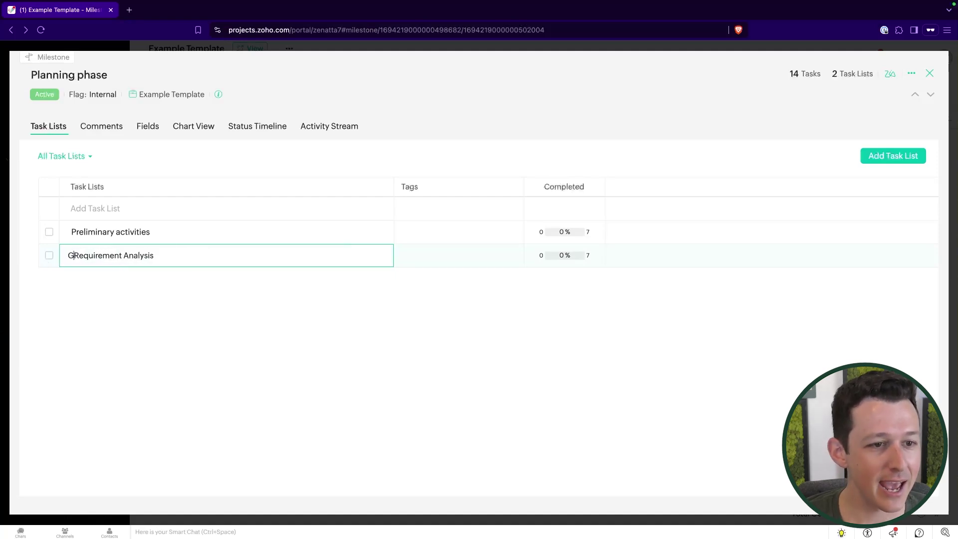
click(169, 309)
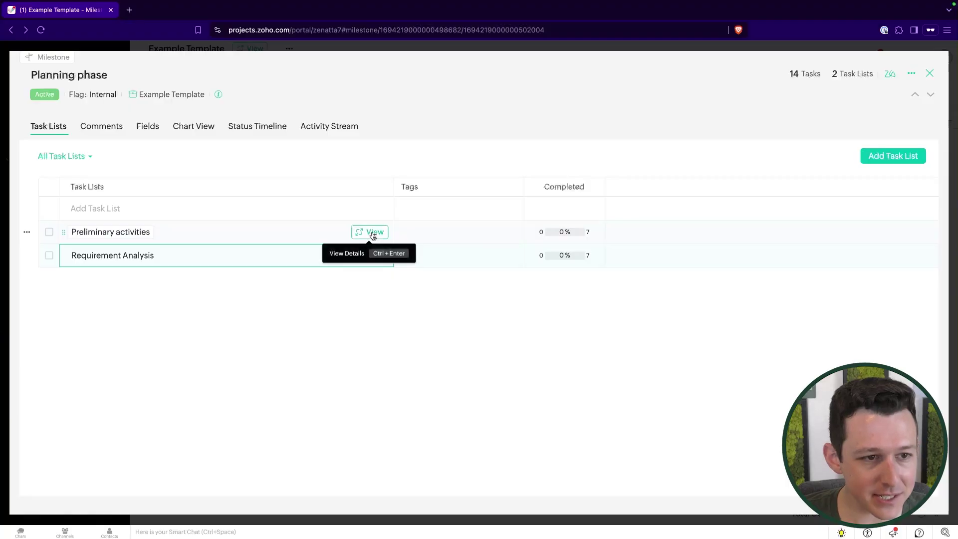
Review the individual tasks inside the Preliminary activities task list and close it.
click(372, 233)
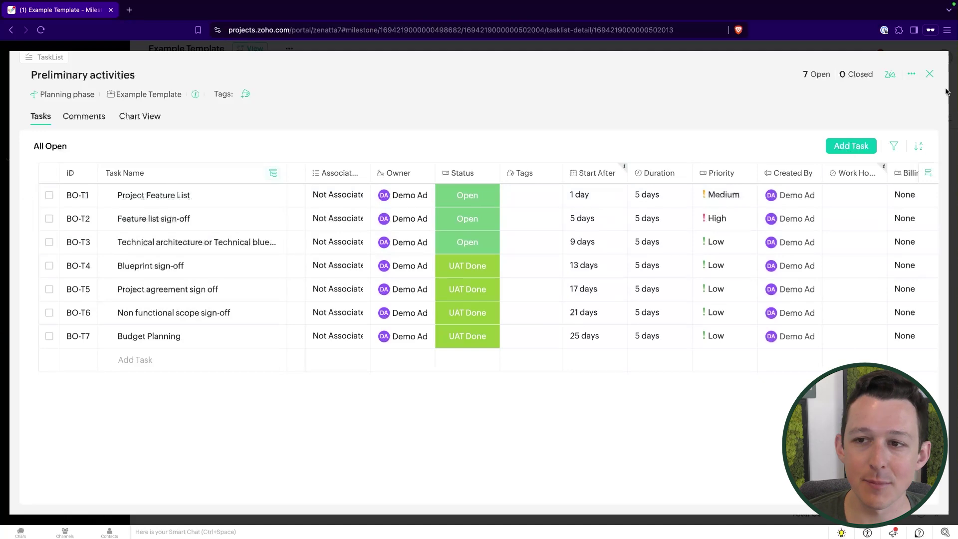
click(931, 75)
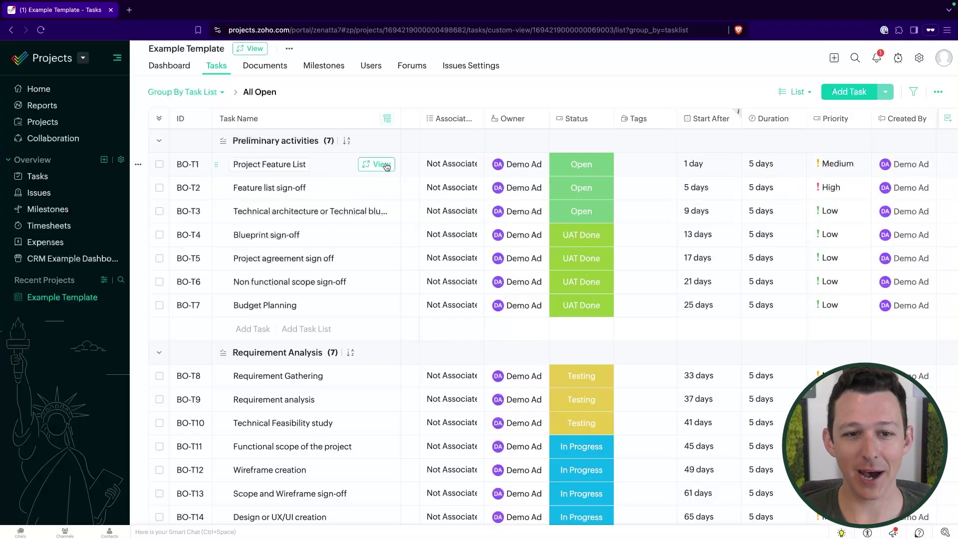
Examine the predecessor and successor dependency options of the Project Feature List task and close its details.
click(381, 164)
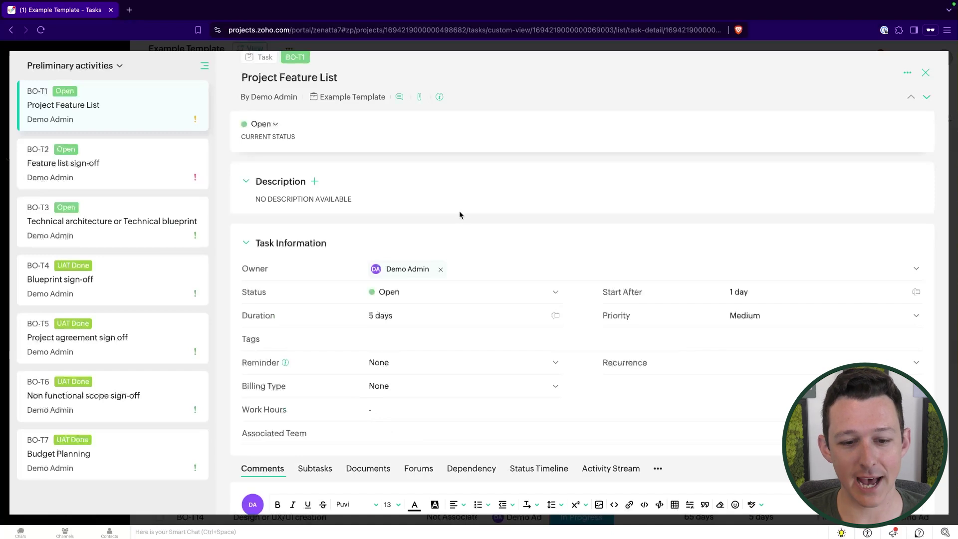
scroll(459, 210, down, 3)
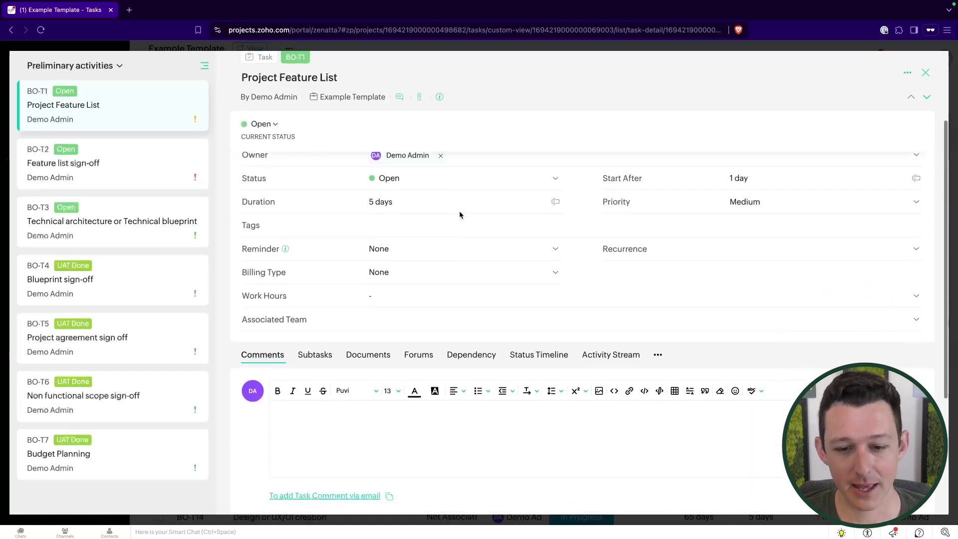
click(465, 339)
scroll(422, 397, down, 1)
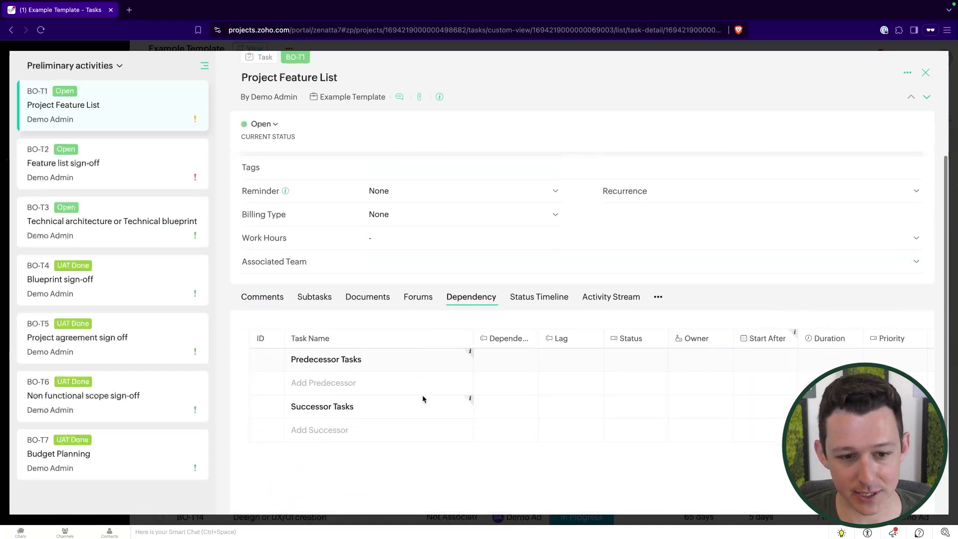
click(352, 378)
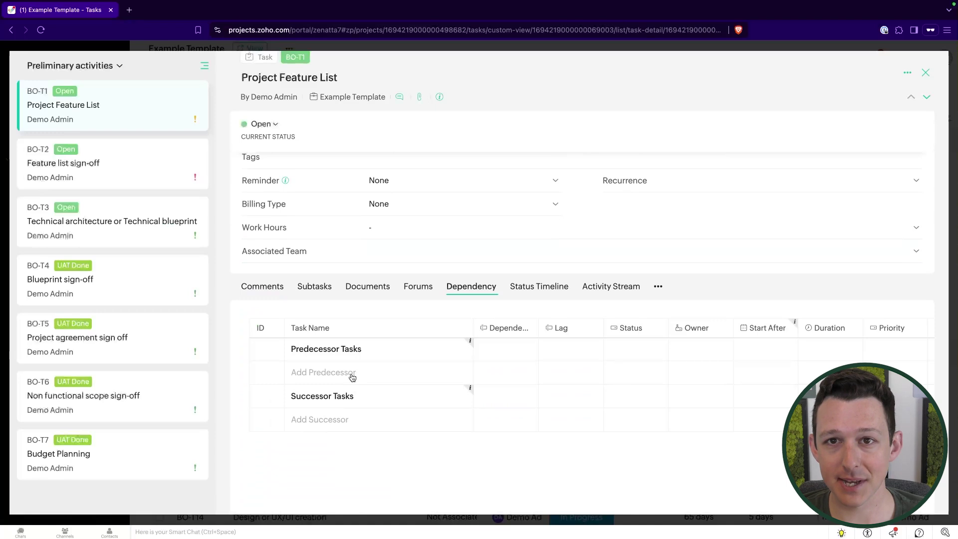
drag(290, 349, 385, 349)
drag(288, 398, 360, 398)
click(799, 76)
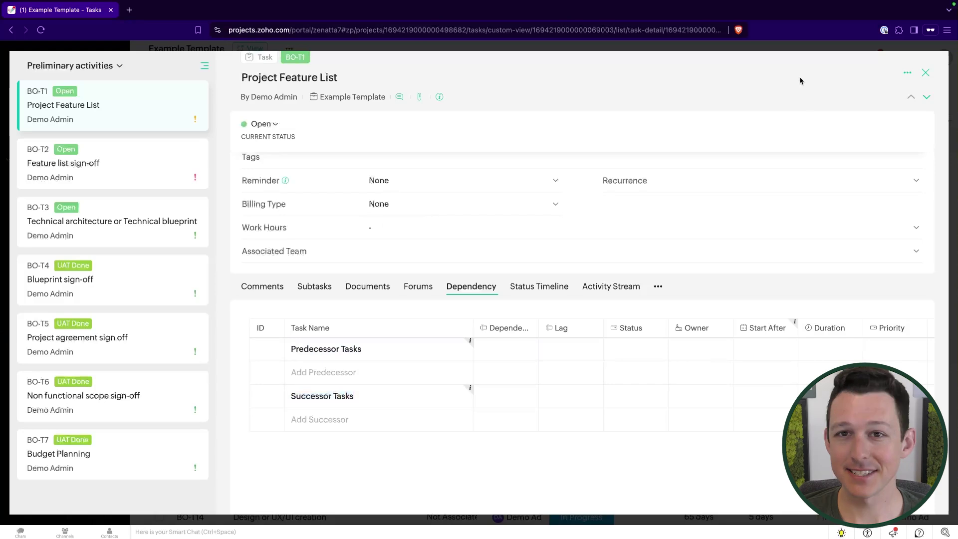
click(926, 72)
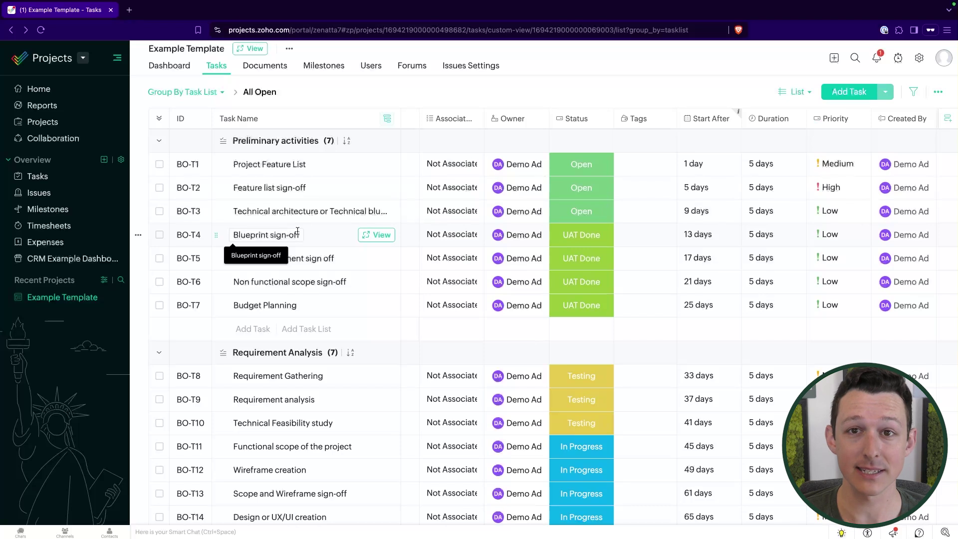
Switch the template's task display to the Gantt view and look over the task timeline.
click(803, 93)
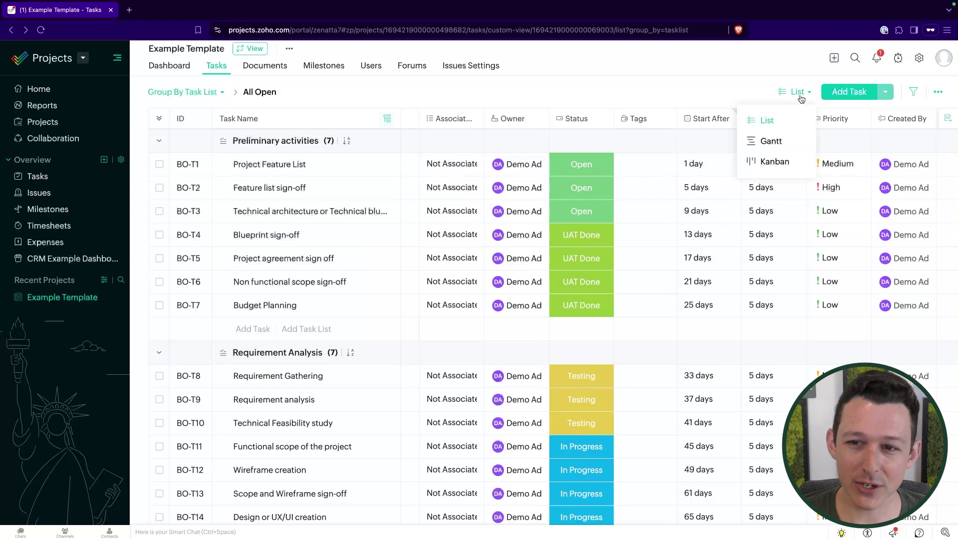
click(772, 141)
scroll(714, 243, right, 5)
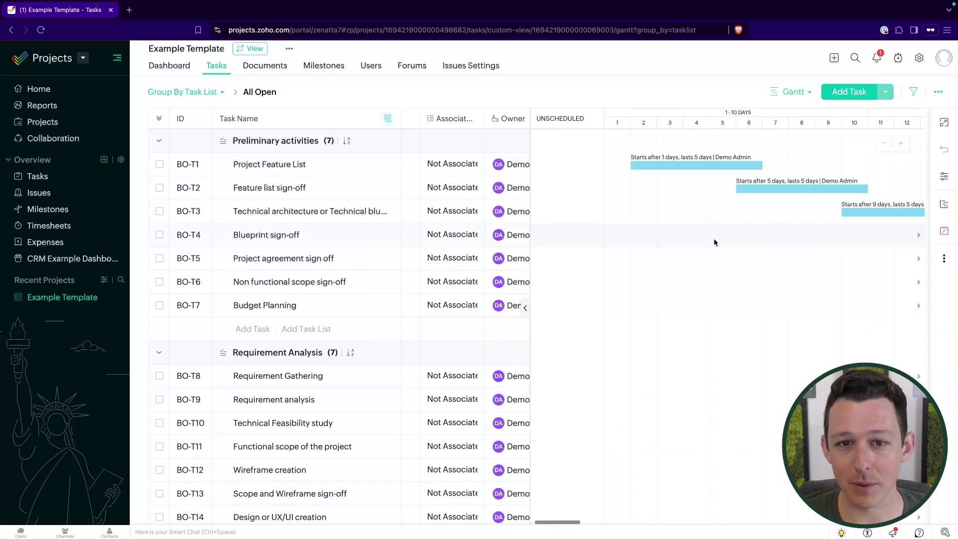
scroll(714, 243, left, 4)
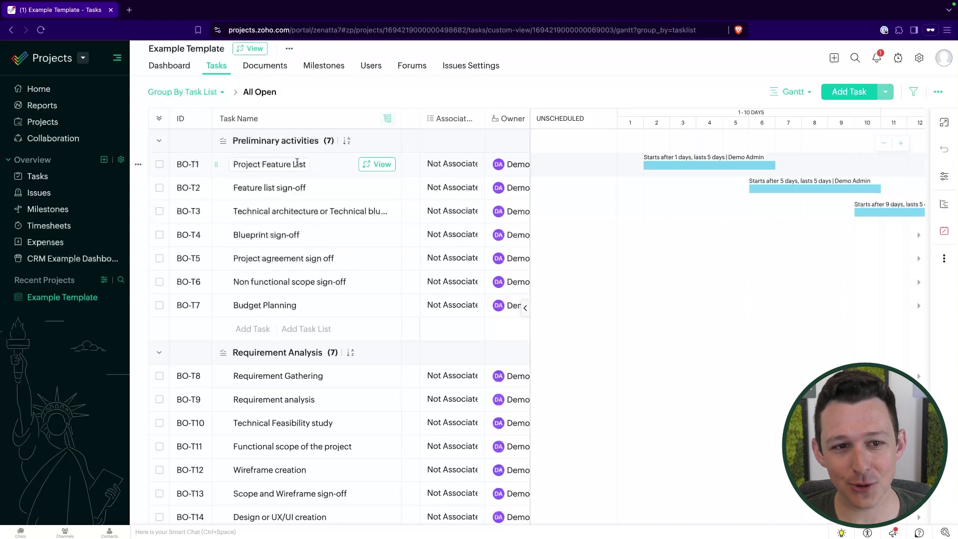
Link Project Feature List to Feature list sign-off, and Feature list sign-off to the technical architecture task, as successive dependencies in the Gantt chart.
scroll(312, 164, right, 1)
scroll(236, 165, down, 1)
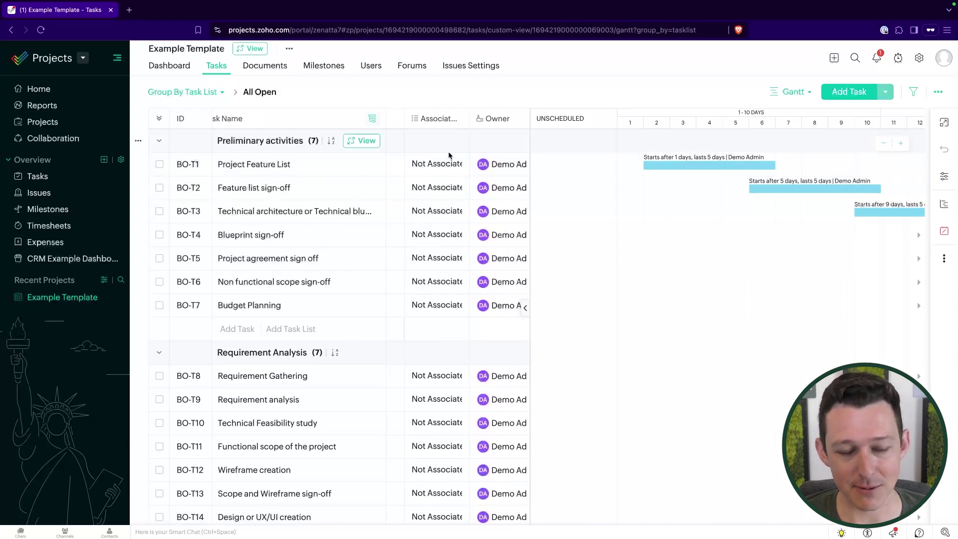
scroll(566, 242, up, 1)
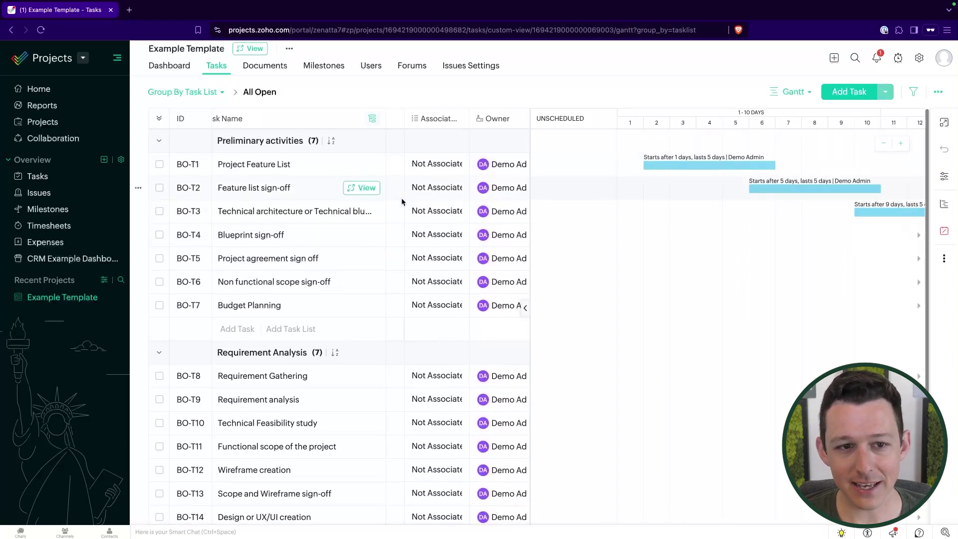
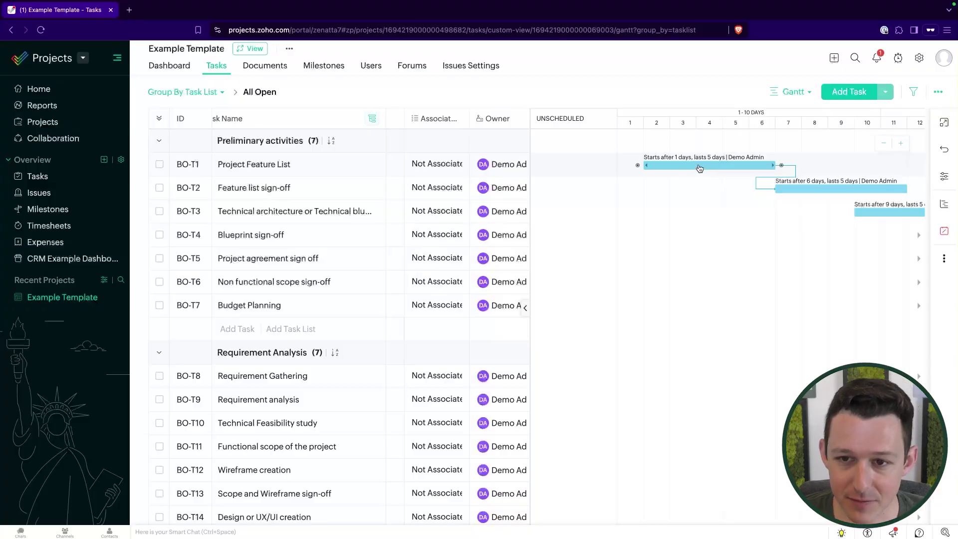
drag(699, 164, 739, 168)
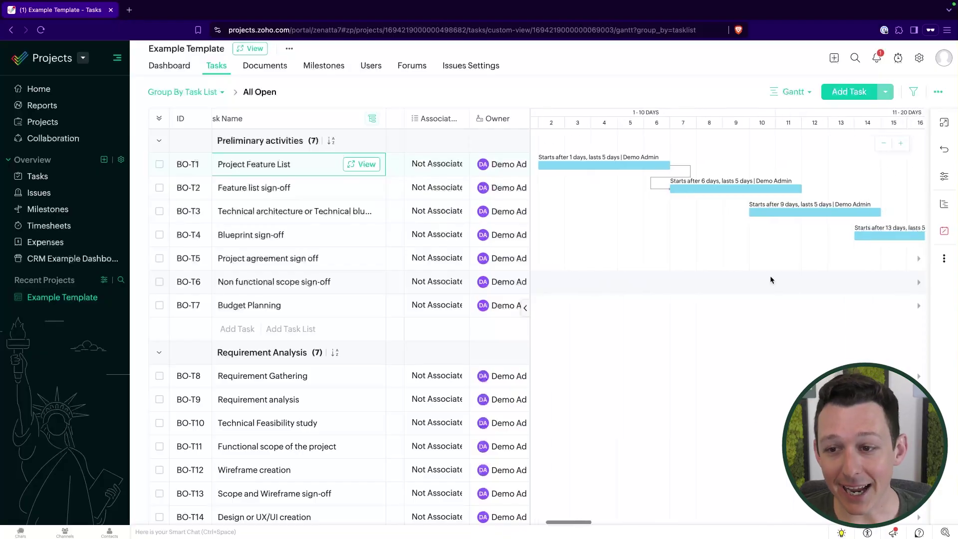
scroll(771, 276, right, 1)
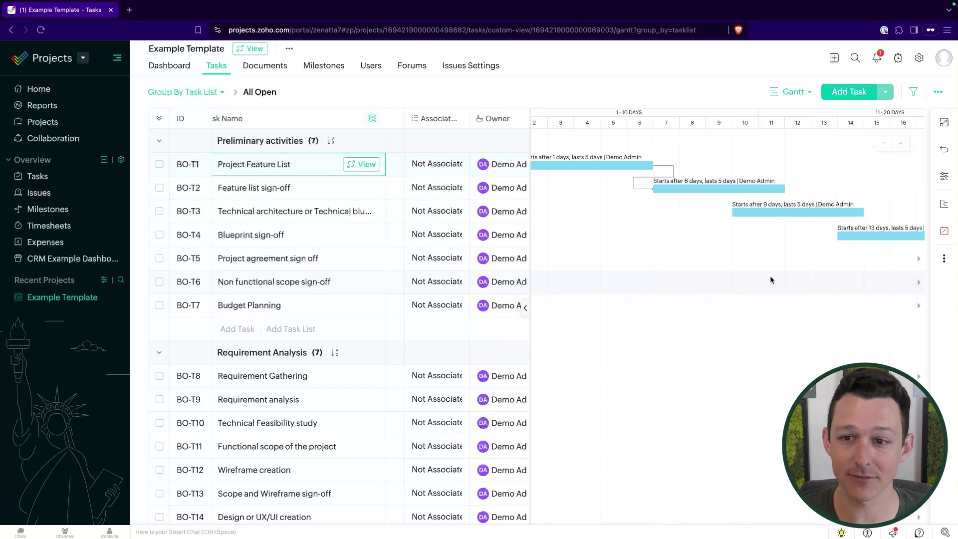
drag(785, 189, 733, 212)
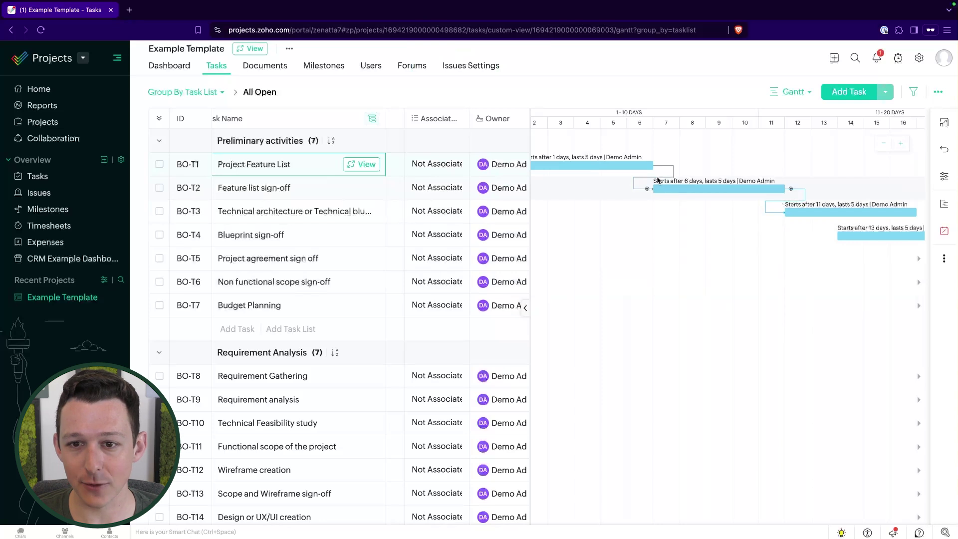
Open the dependency details of Feature list sign-off and Project Feature List and examine the latter's successor dependency type options.
click(657, 180)
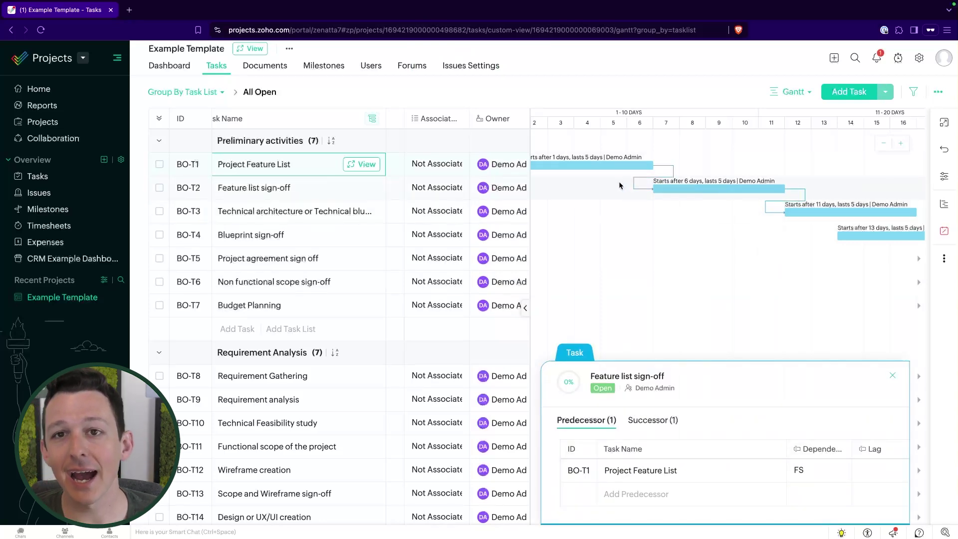
click(619, 166)
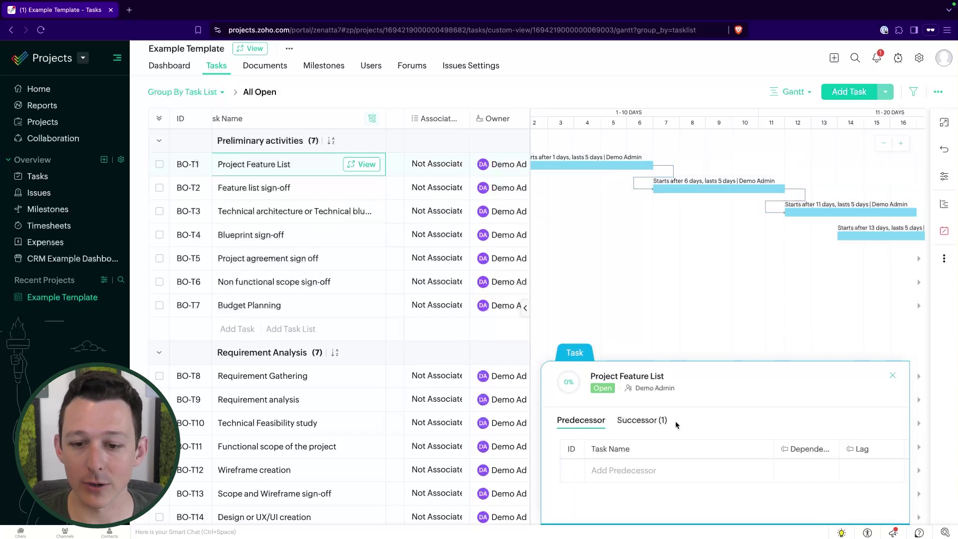
click(649, 421)
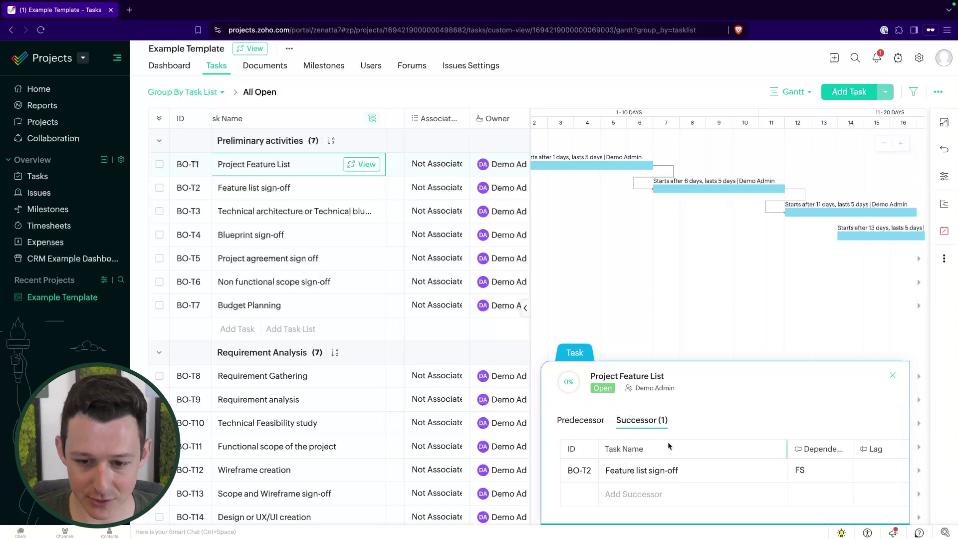
scroll(773, 472, right, 1)
scroll(773, 472, right, 5)
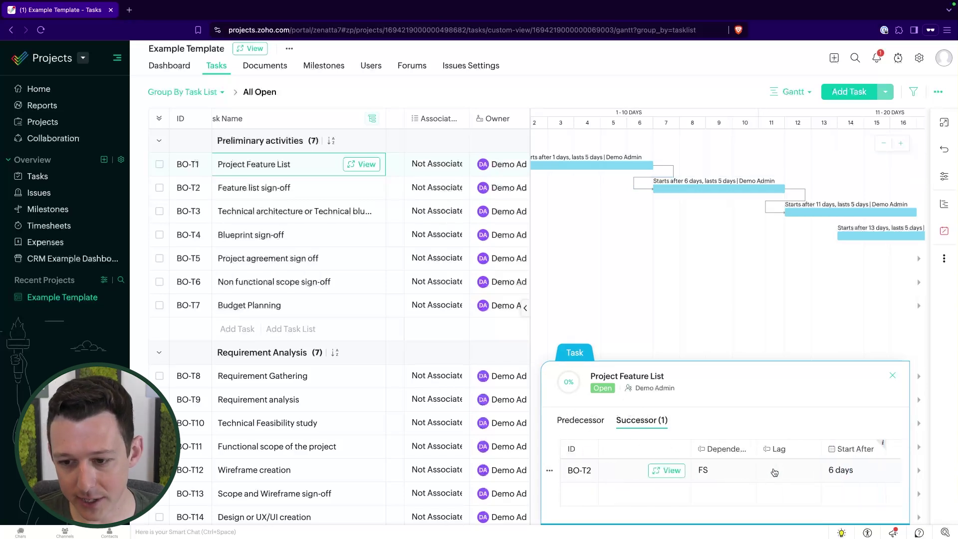
click(717, 471)
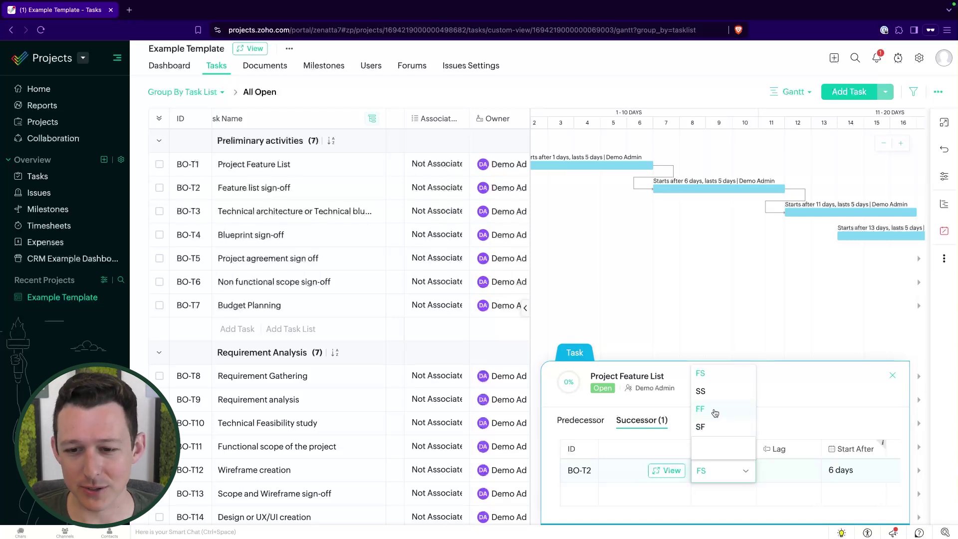
click(829, 387)
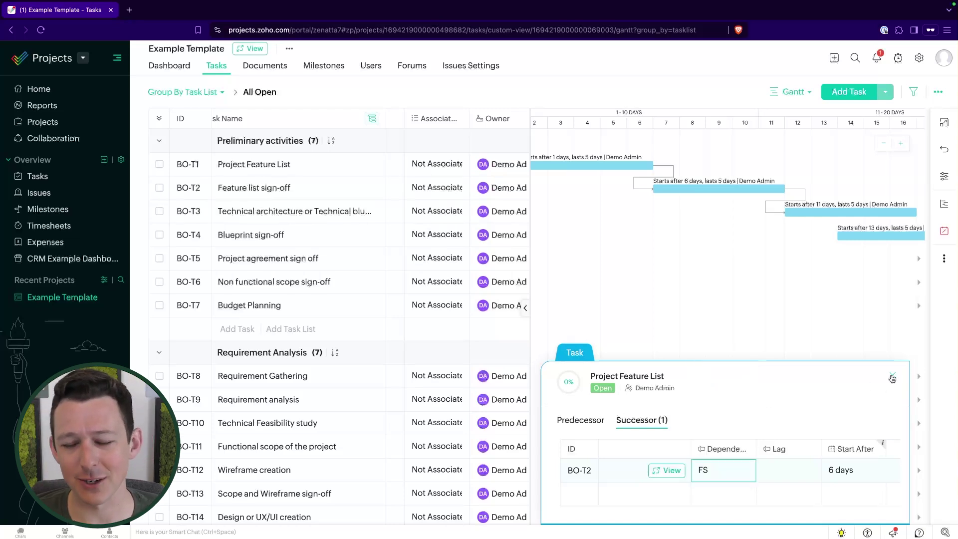
Set the lag between Project Feature List and its successor Feature list sign-off to 2 days.
click(788, 470)
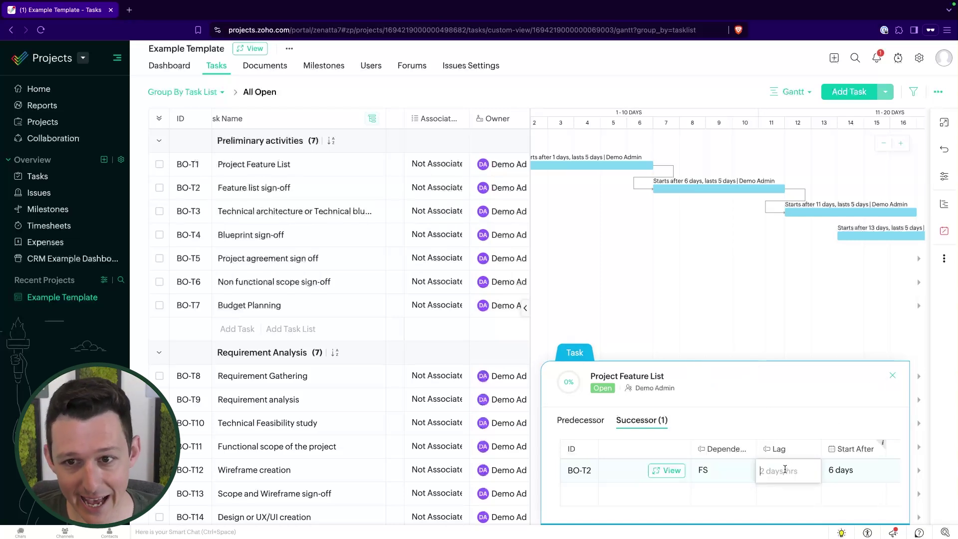
text(2 days)
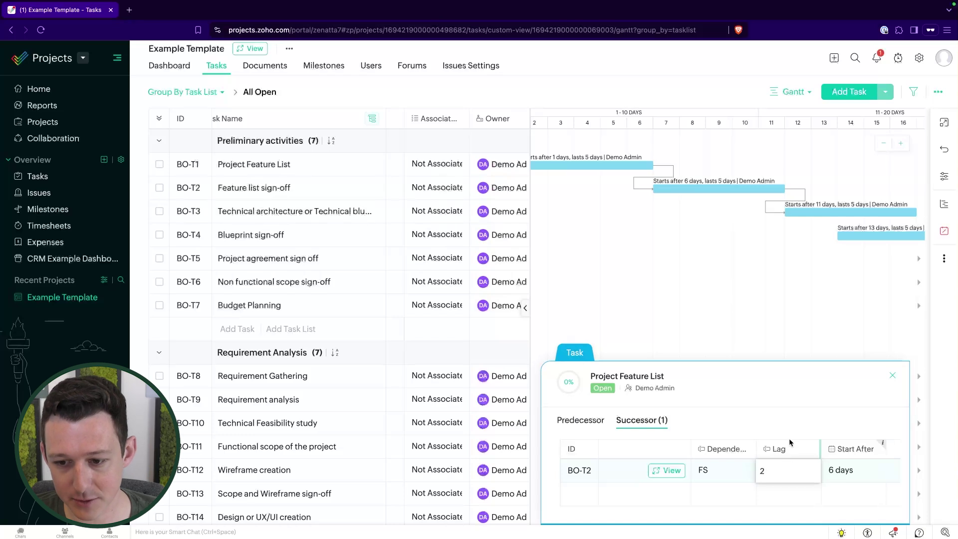
key(Return)
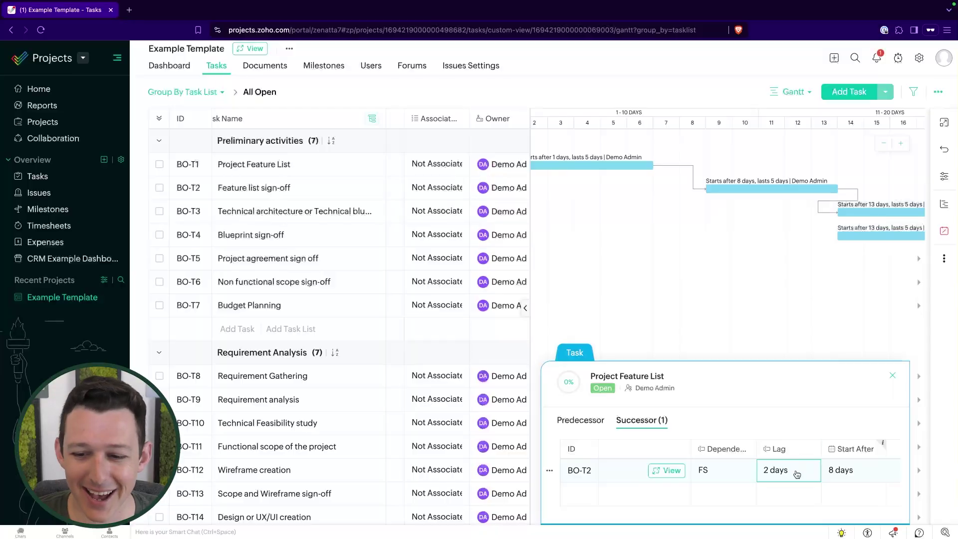
Replace the lag on Project Feature List's successor dependency with 0 days.
triple_click(795, 470)
key(BackSpace)
key(Return)
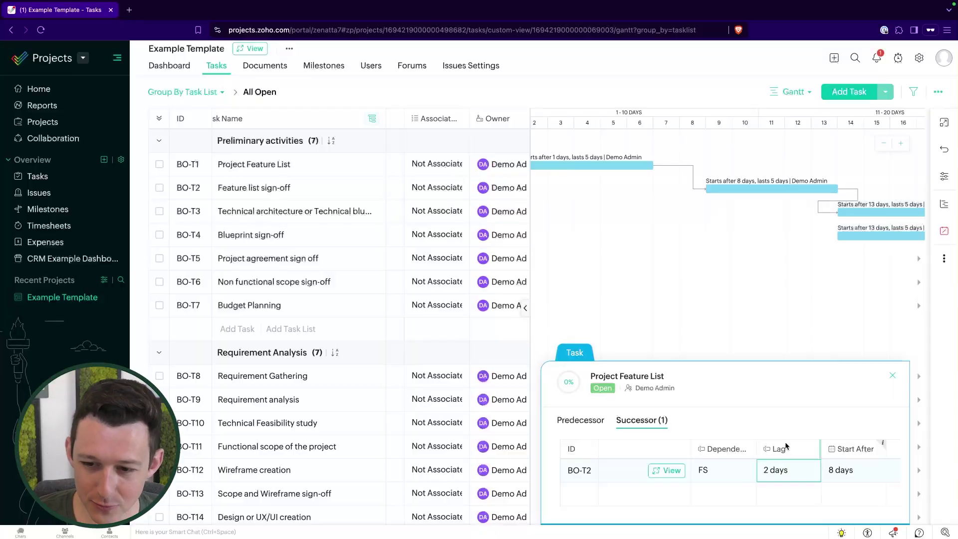
click(780, 472)
triple_click(779, 473)
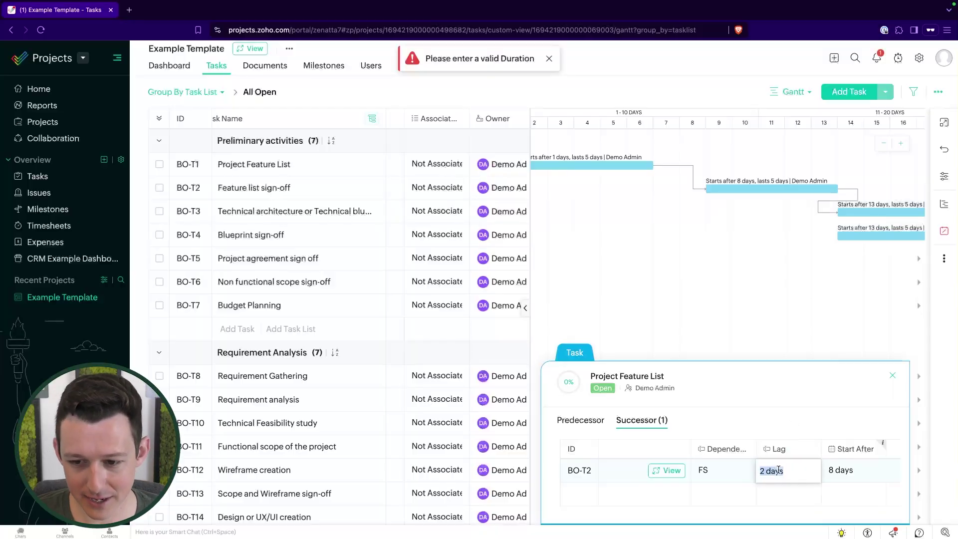
text(o days)
key(BackSpace)
key(BackSpace)
key(BackSpace)
key(BackSpace)
key(BackSpace)
key(BackSpace)
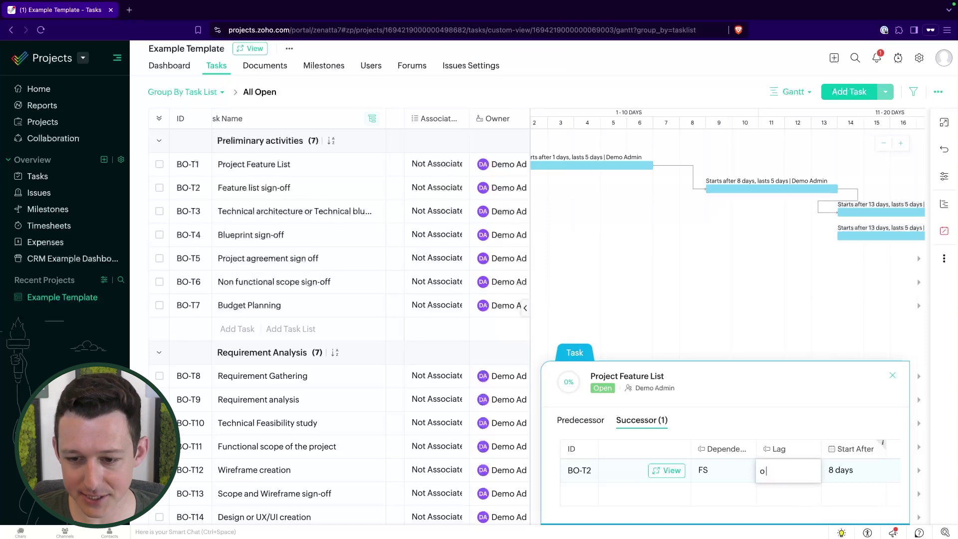
text(0 days)
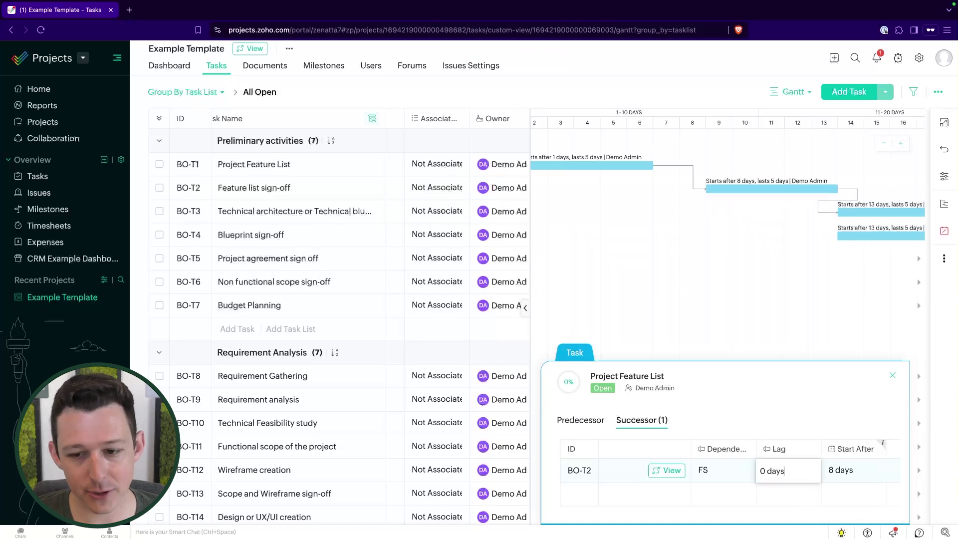
key(Return)
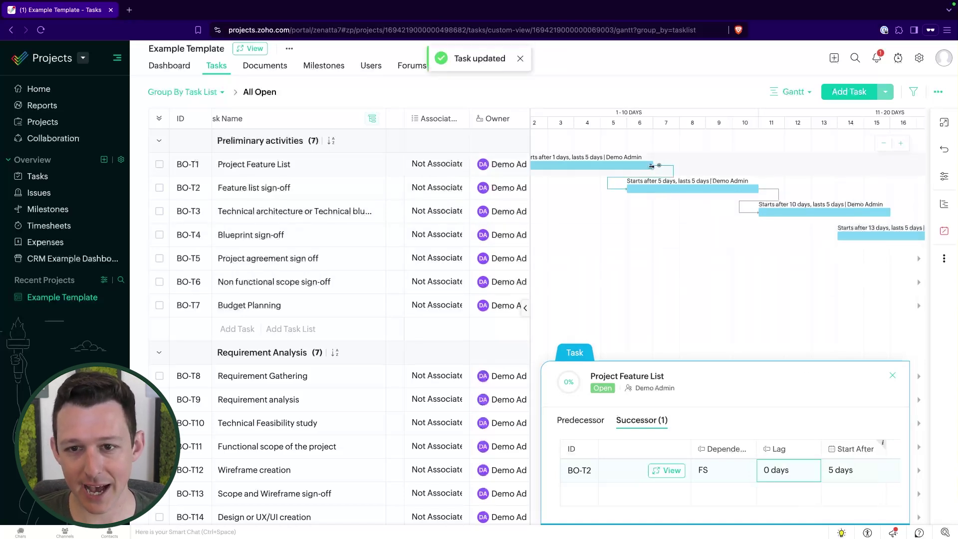
Set the lag of the Feature list sign-off successor to 1 day.
drag(652, 166, 631, 179)
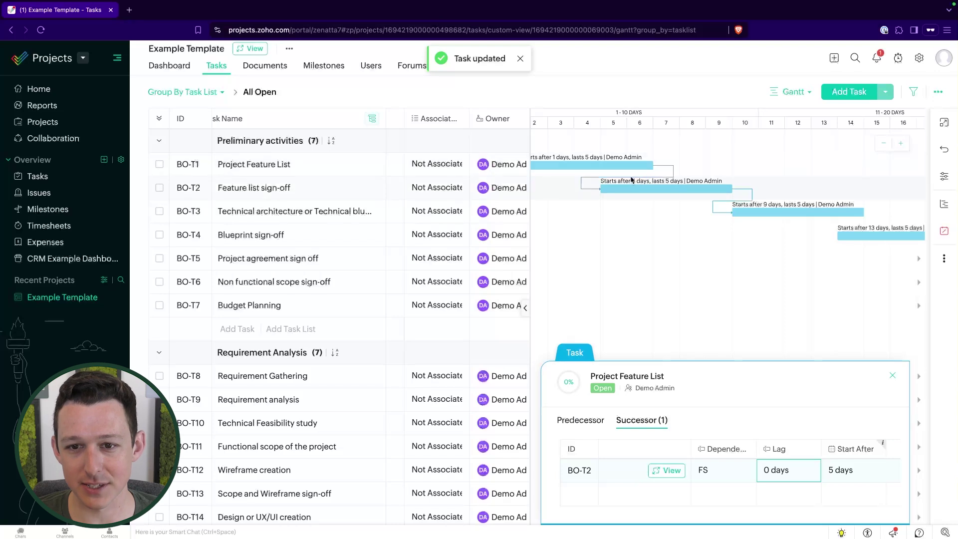
click(775, 474)
key(BackSpace)
text(1)
key(Return)
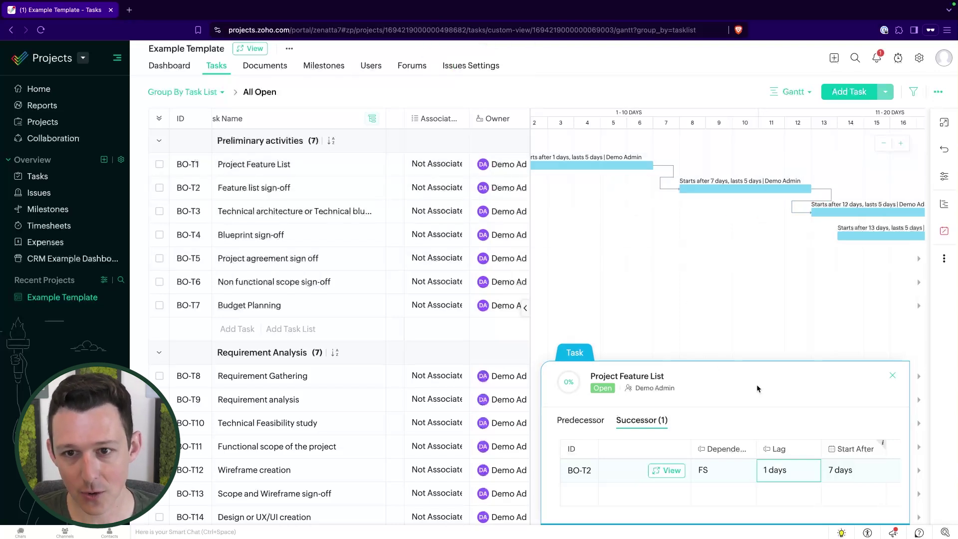
Set the successor lag of Project Feature List back to 0 days.
click(768, 471)
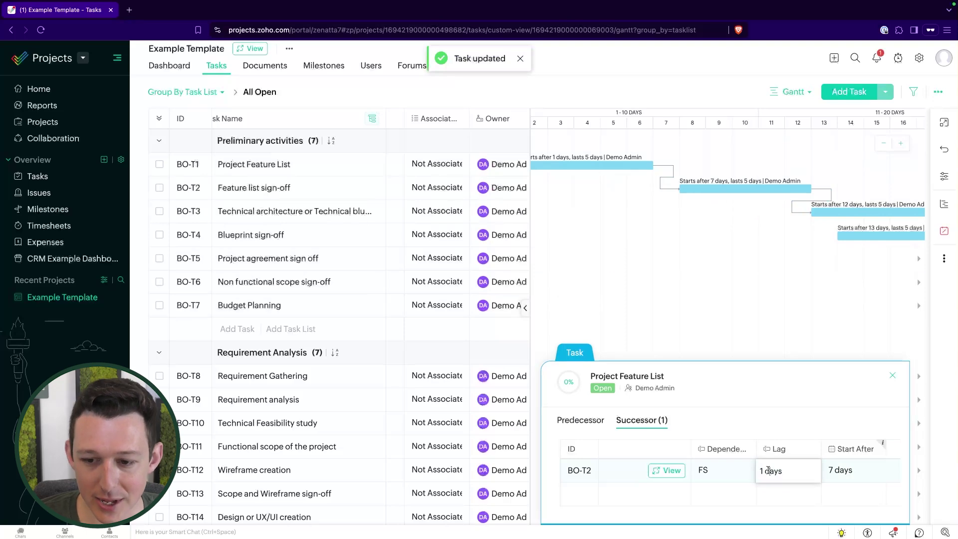
key(BackSpace)
text(0)
key(Return)
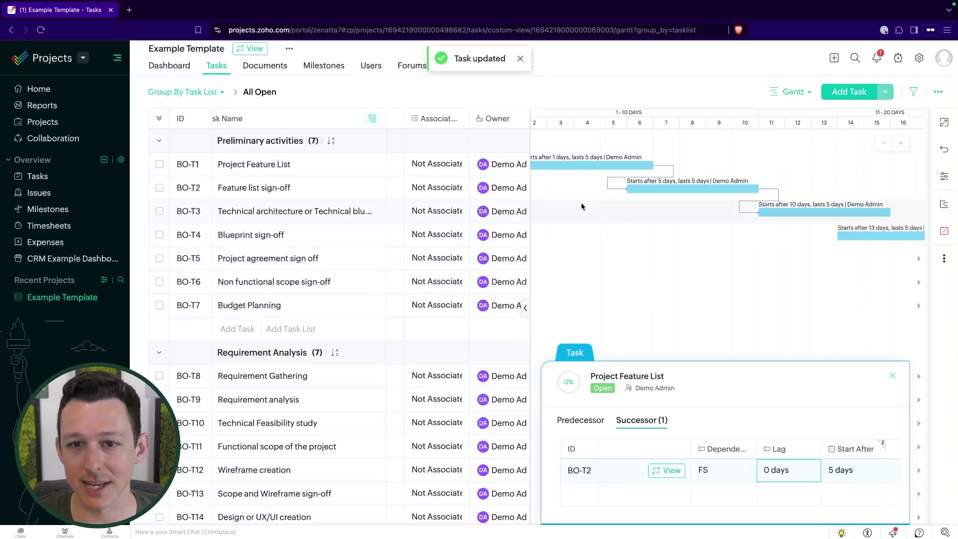
Close the dependency details, examine the Requirement Analysis tasks' bars and start-after values, and widen the Gantt timeline area.
scroll(383, 222, down, 1)
scroll(582, 274, down, 10)
click(590, 278)
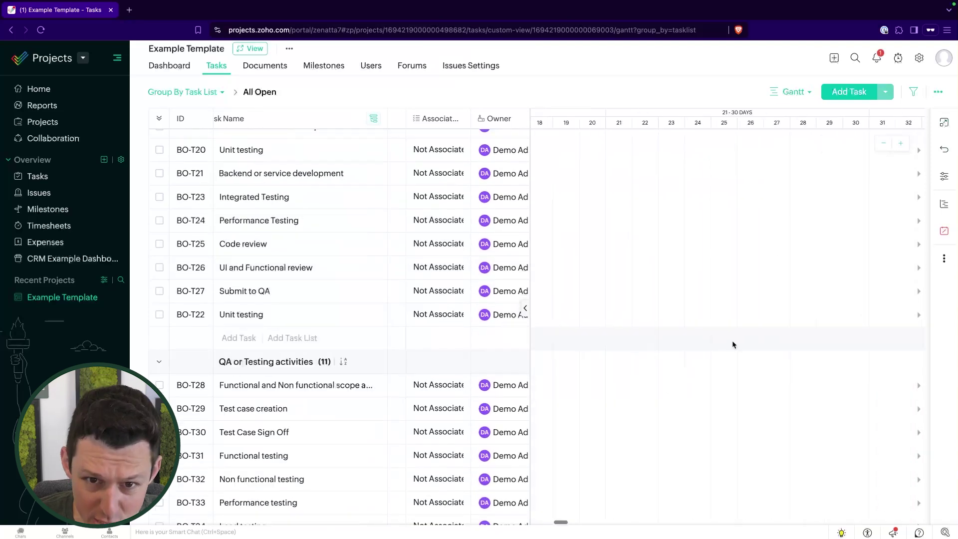
scroll(732, 344, up, 10)
scroll(731, 344, up, 1)
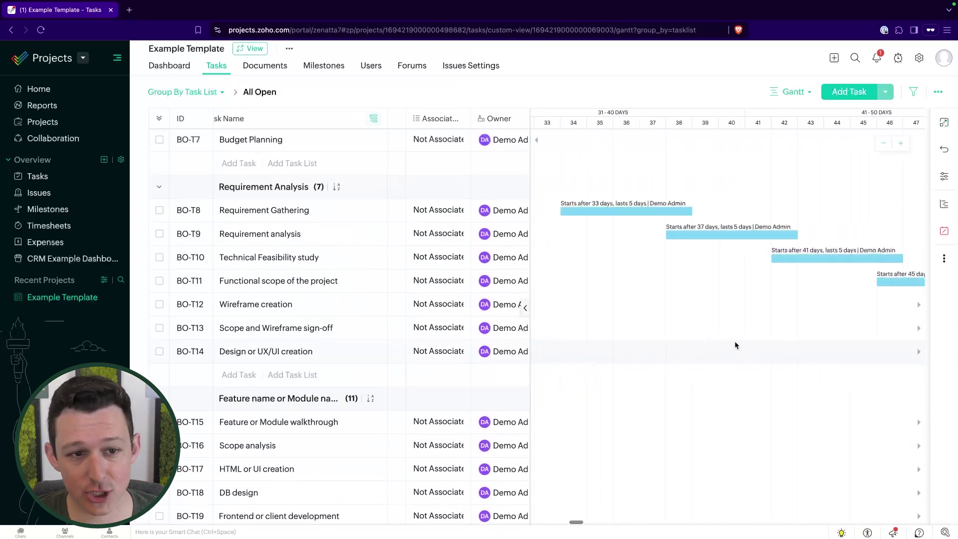
scroll(712, 320, right, 8)
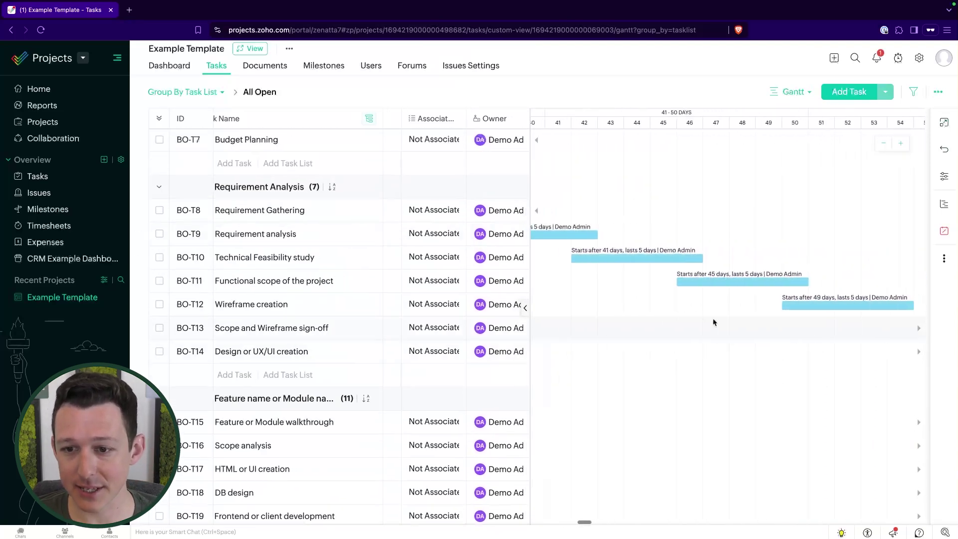
scroll(374, 306, right, 10)
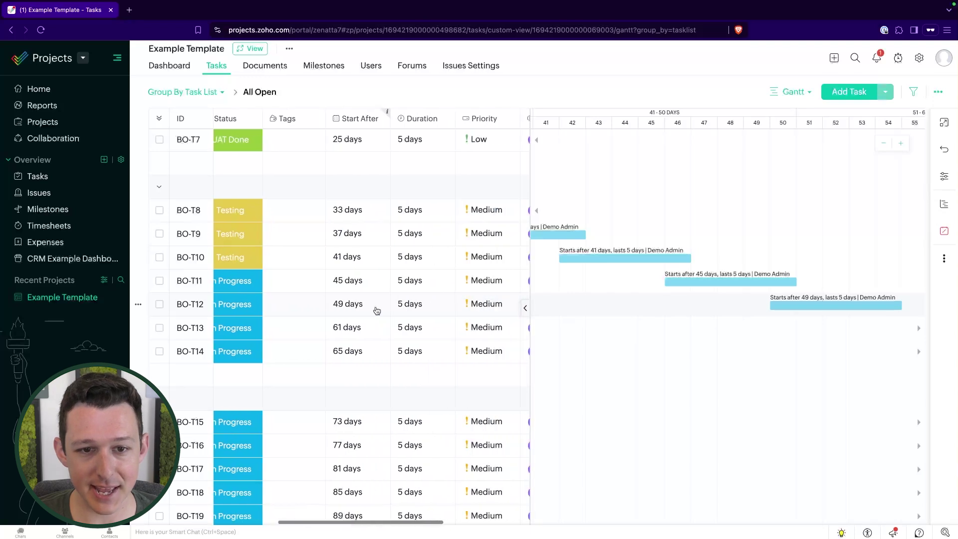
scroll(678, 345, left, 8)
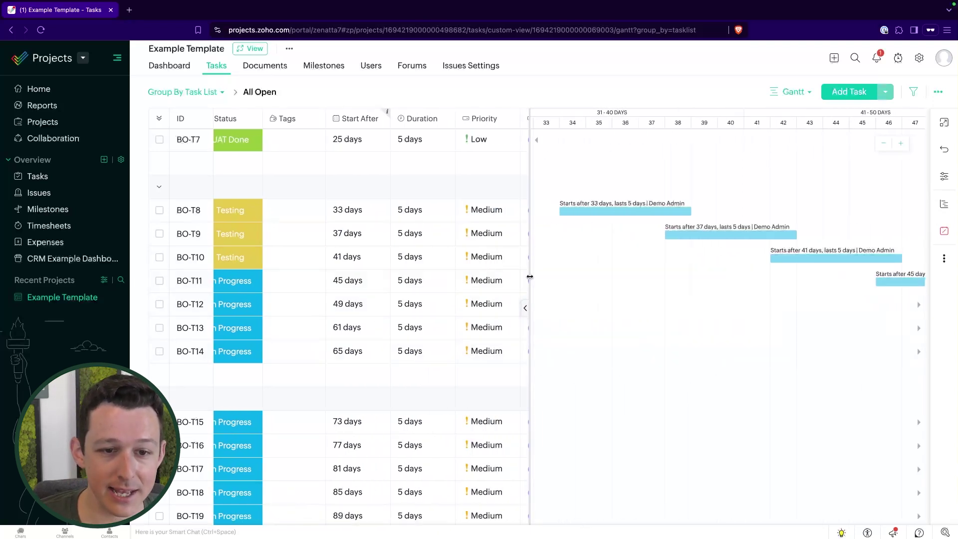
drag(528, 278, 450, 259)
scroll(297, 300, left, 5)
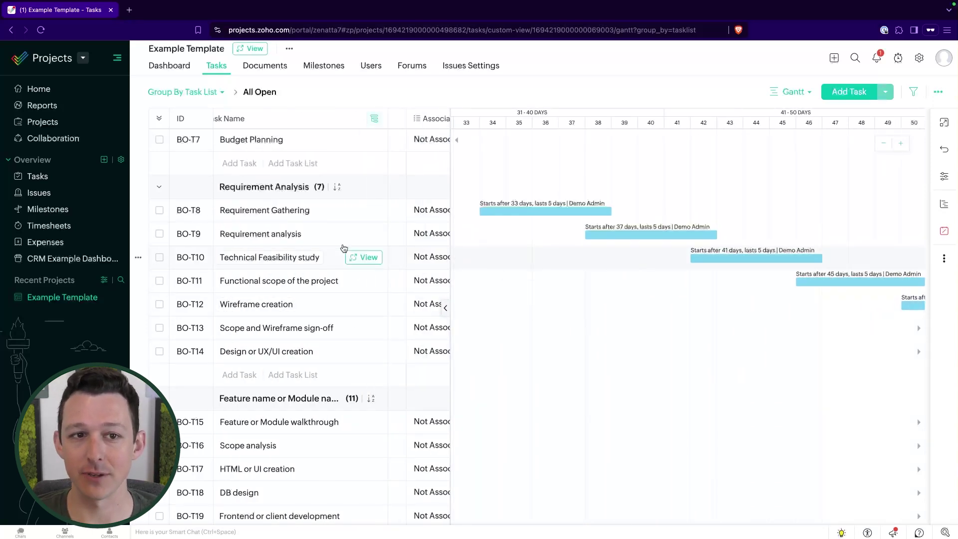
Switch the tasks to the List view and open the Start After value of Wireframe creation for editing.
click(790, 96)
click(771, 120)
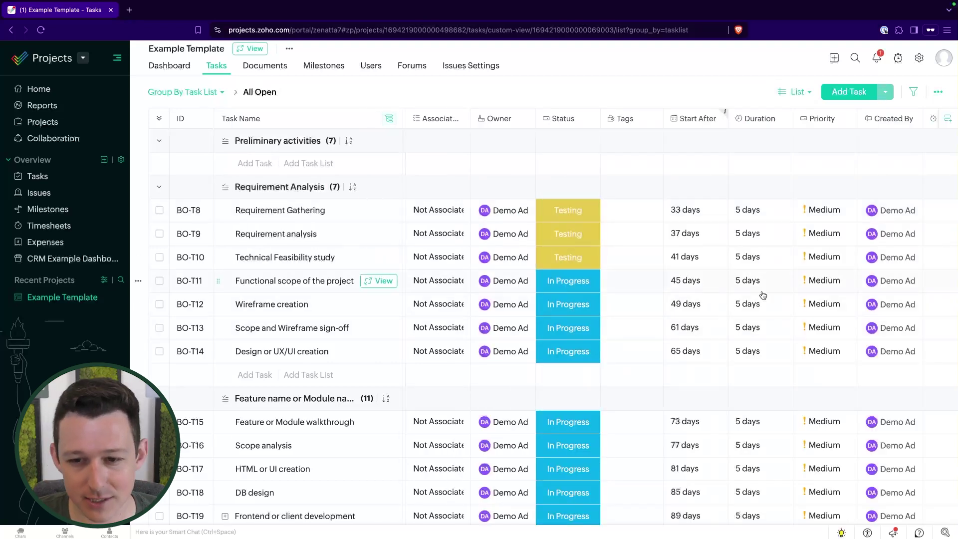
click(685, 302)
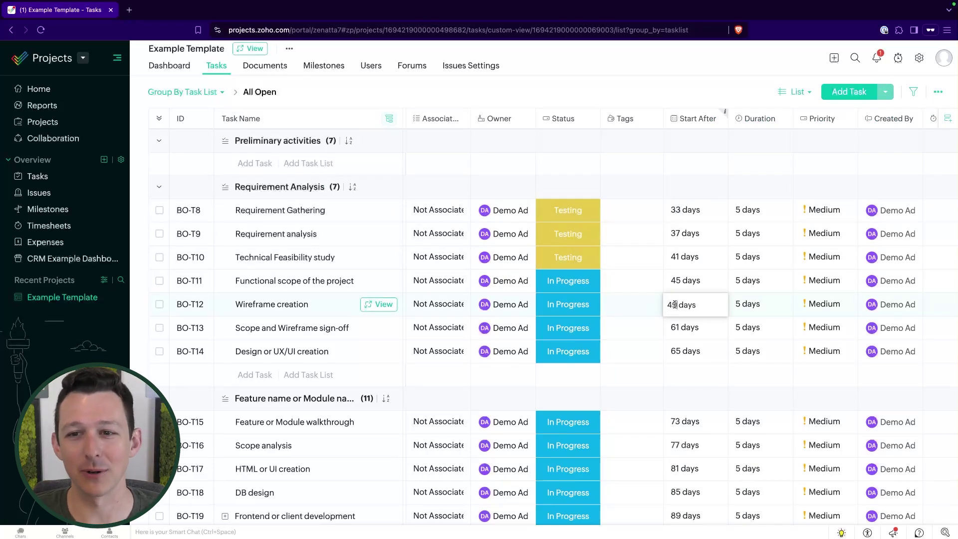
Return the tasks to the Gantt view and review the timeline of the Preliminary activities and Requirement Analysis task lists.
click(796, 92)
click(791, 144)
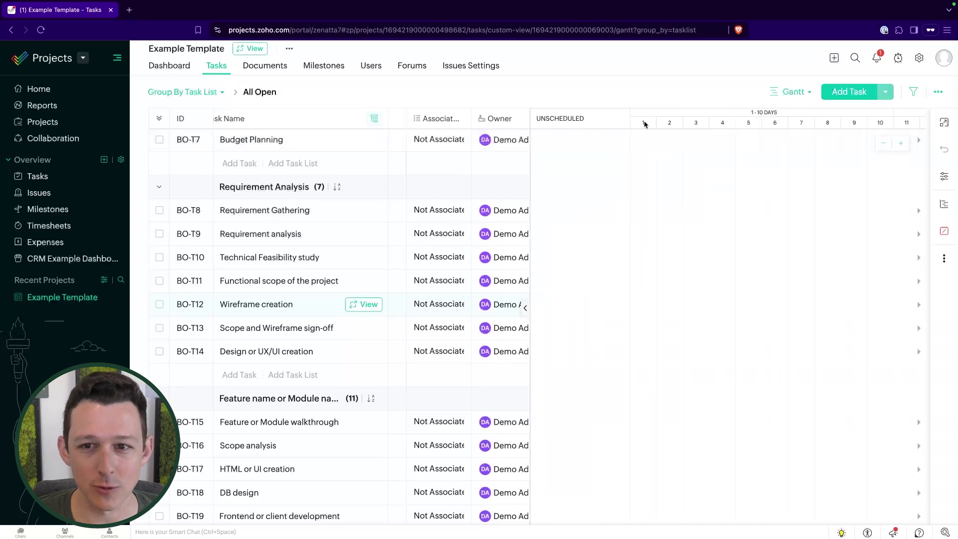
scroll(695, 255, right, 10)
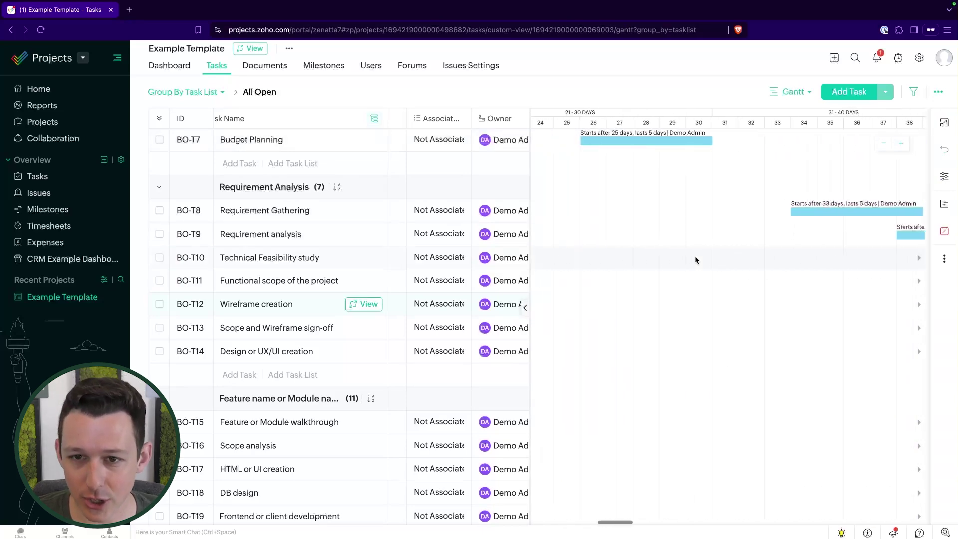
scroll(694, 255, up, 3)
scroll(694, 255, left, 10)
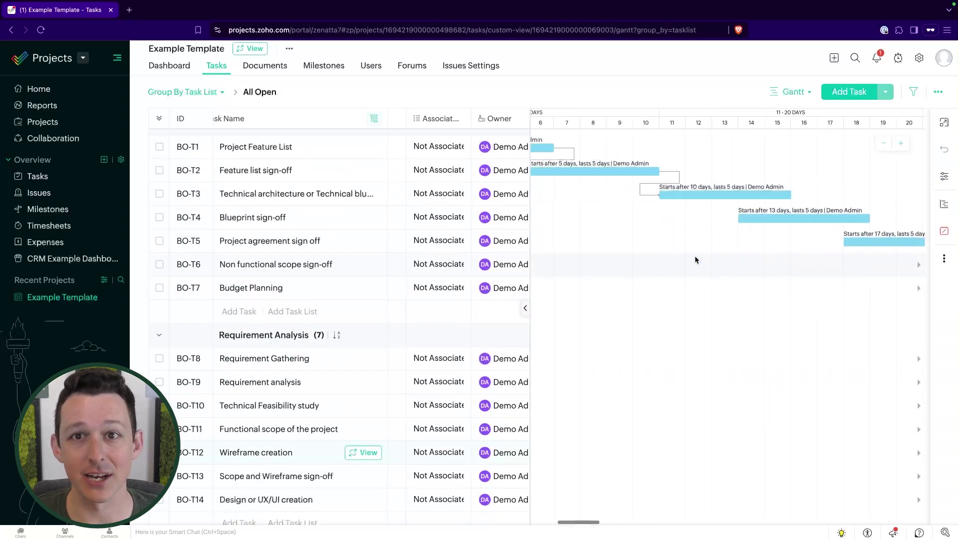
Review the Preliminary activities tasks on the Gantt timeline and switch the tasks back to the List view.
scroll(695, 256, down, 3)
scroll(694, 255, up, 2)
scroll(695, 255, left, 2)
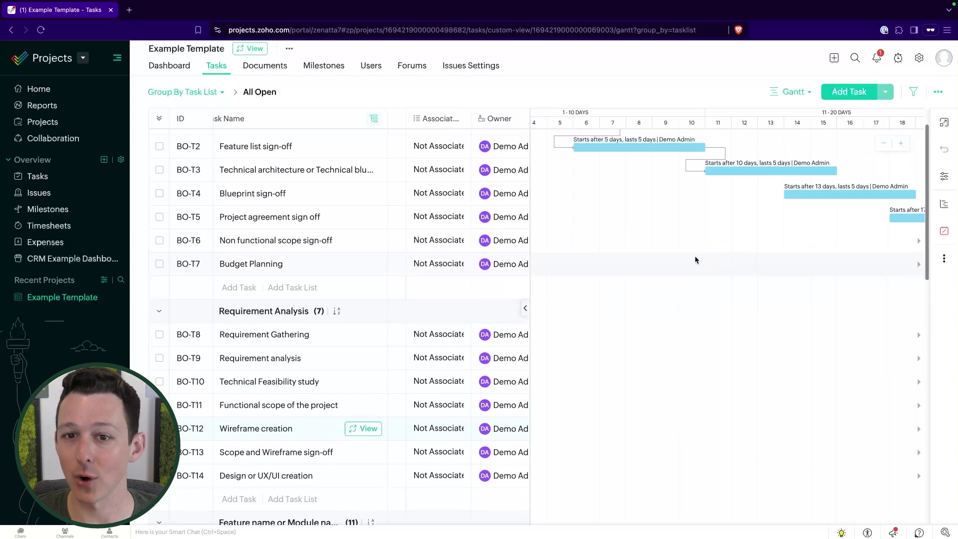
scroll(694, 259, up, 1)
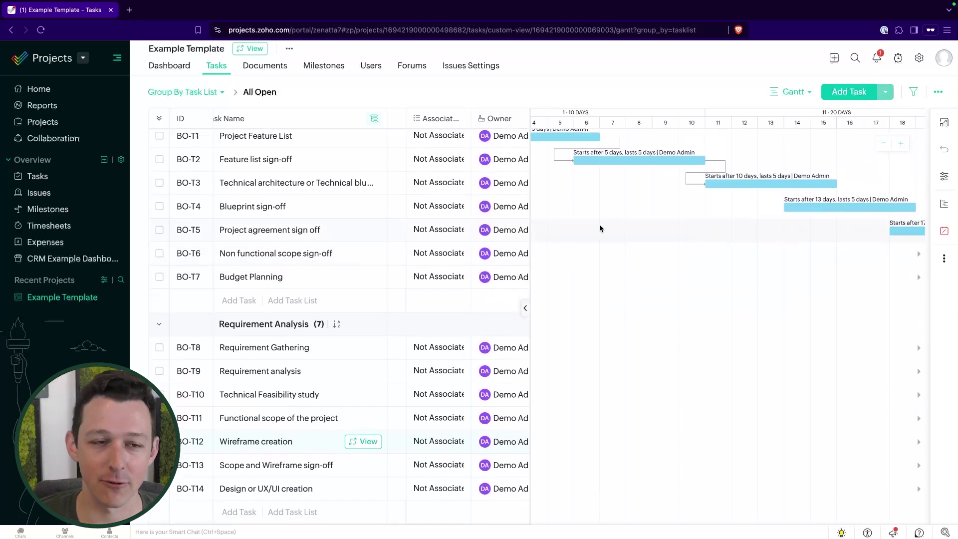
click(793, 91)
click(770, 120)
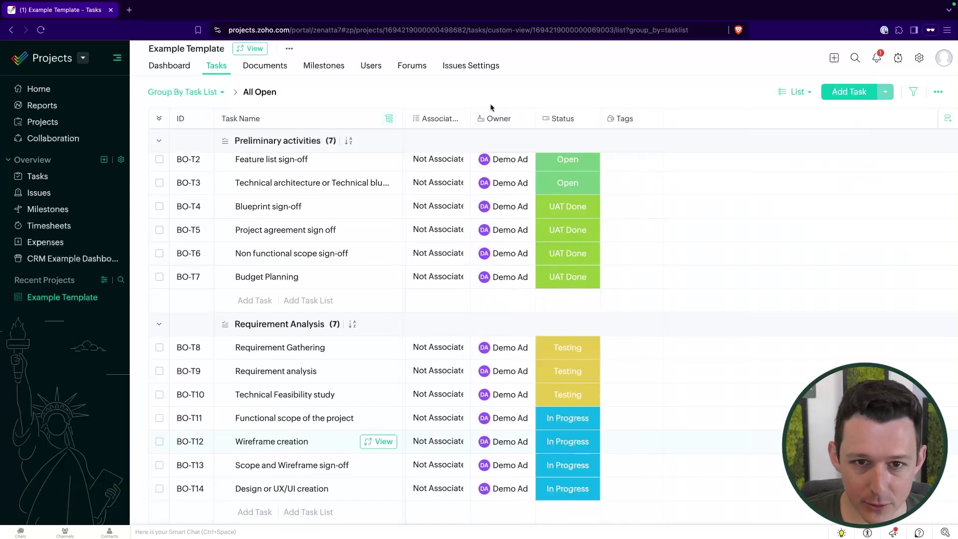
scroll(509, 158, up, 1)
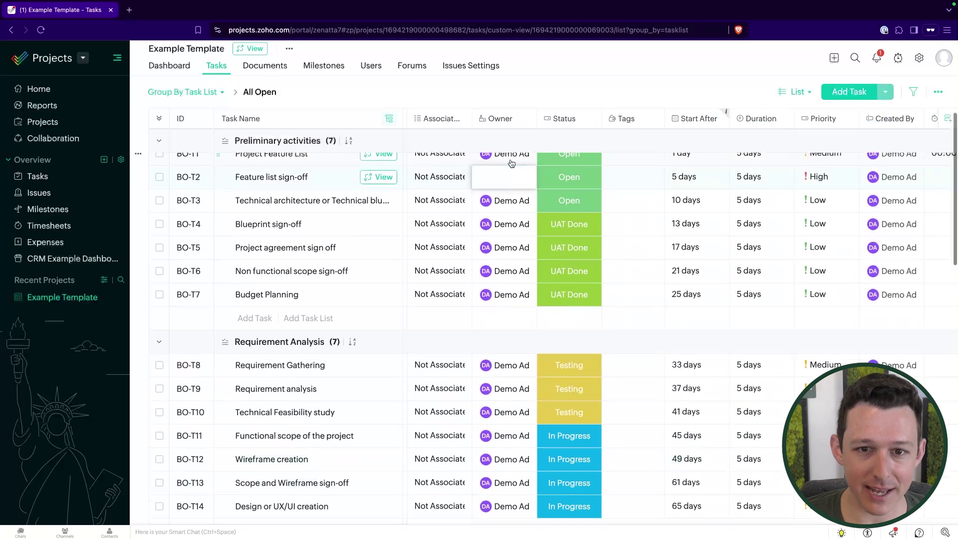
Check the Owner choices of the first Preliminary activities tasks and the Associated Team field of Project Feature List without changing them.
click(510, 175)
click(586, 72)
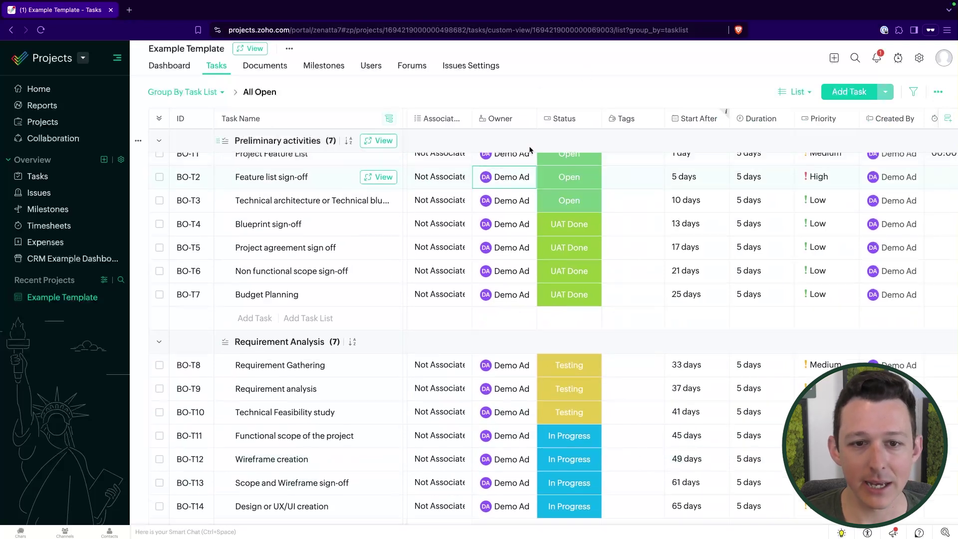
scroll(514, 224, up, 1)
click(510, 164)
click(436, 164)
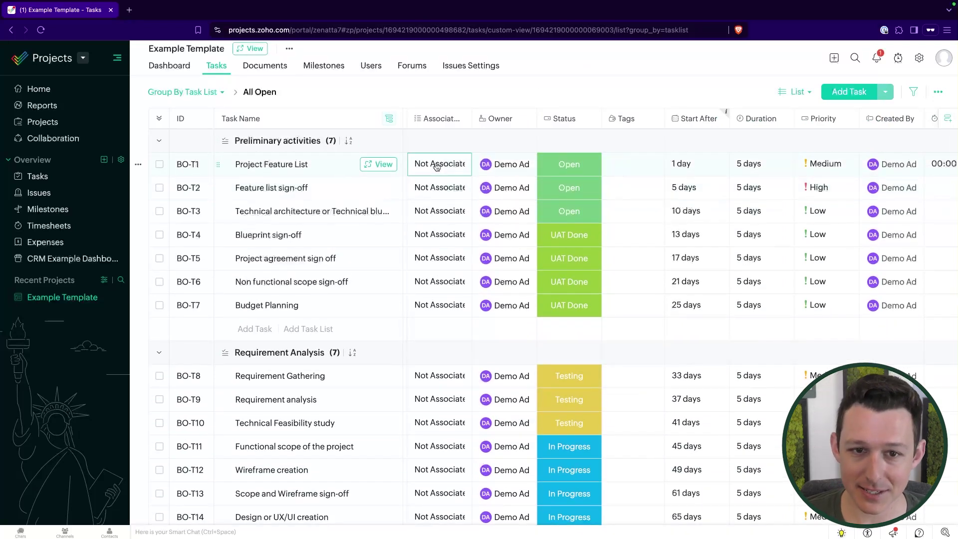
click(437, 165)
click(546, 92)
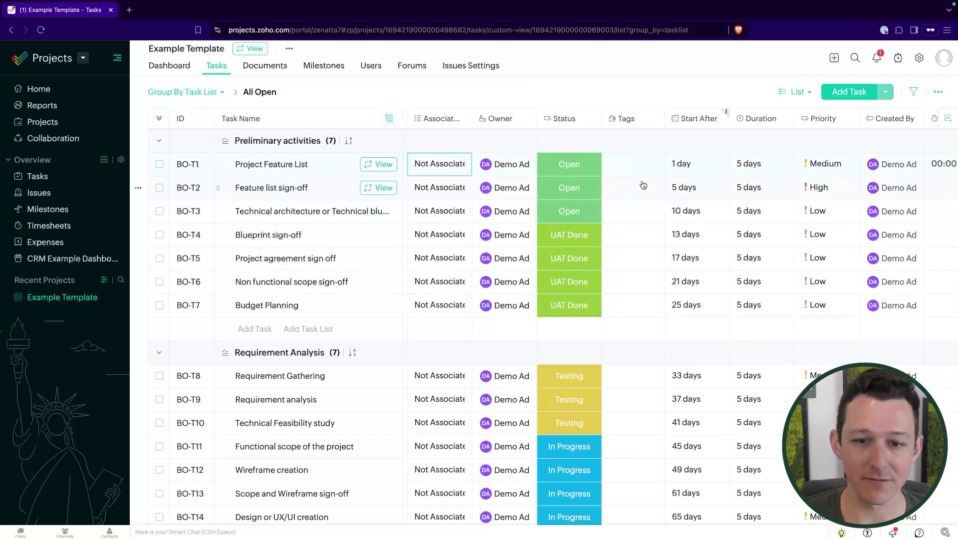
Set the status of Blueprint sign-off and Project agreement sign off to Open.
click(570, 244)
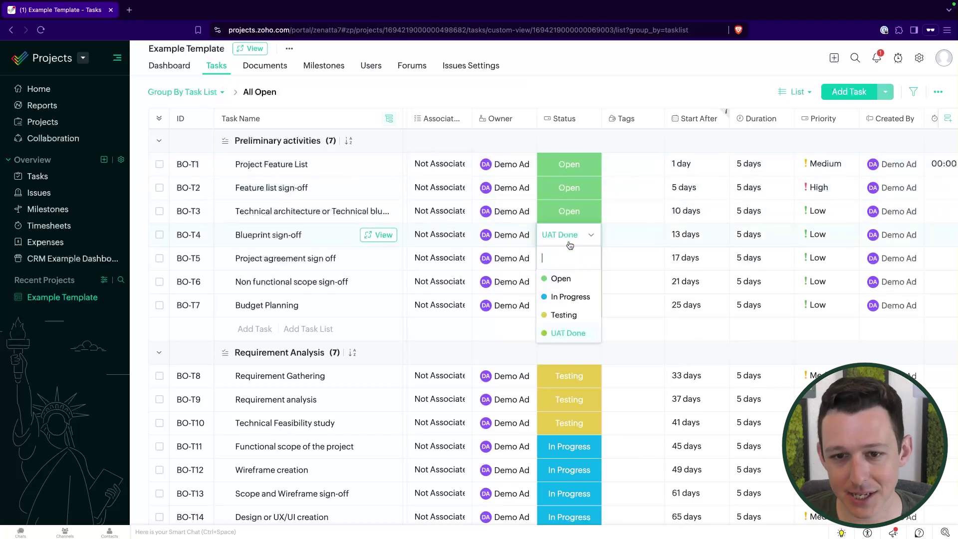
click(568, 278)
click(569, 259)
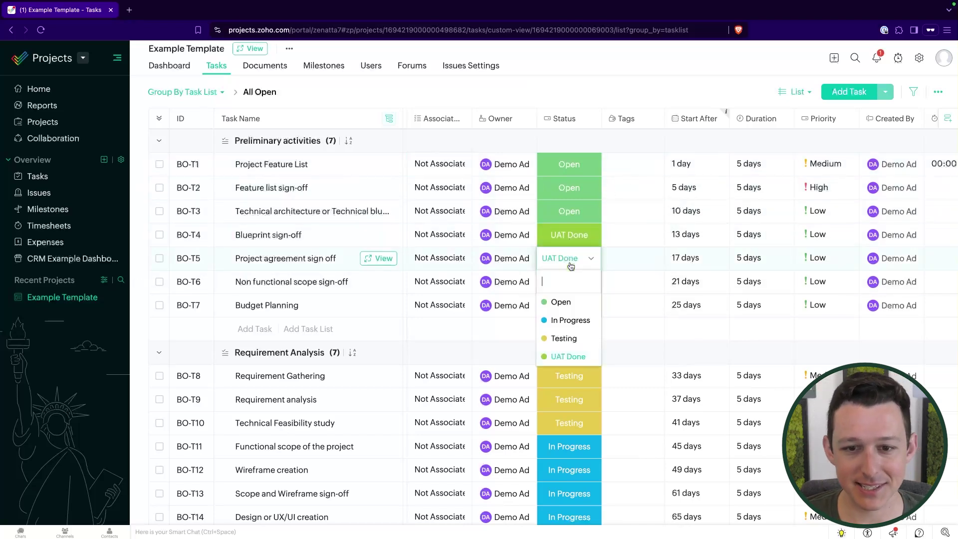
click(567, 303)
Open the details of the Project Feature List task and view its Billing Type options without changing the selection.
scroll(687, 296, right, 2)
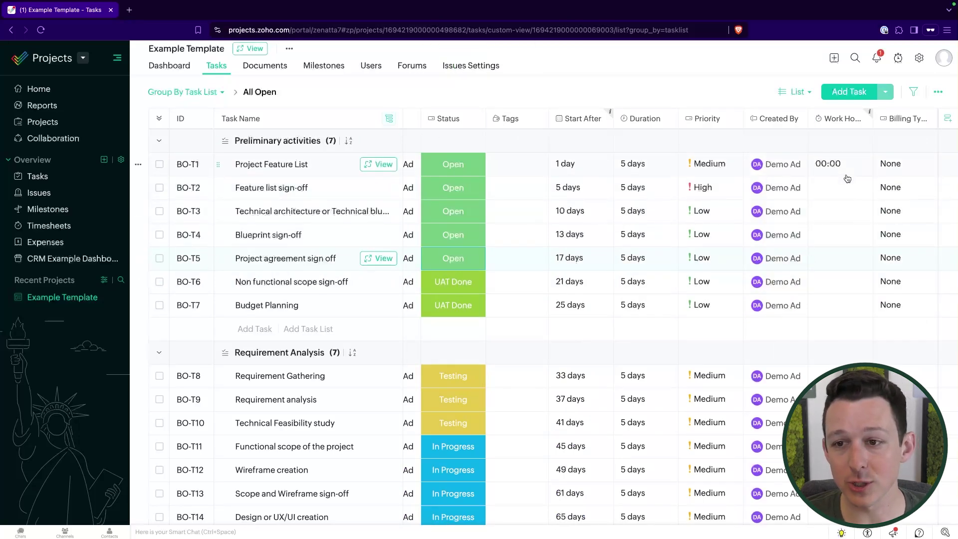
click(379, 164)
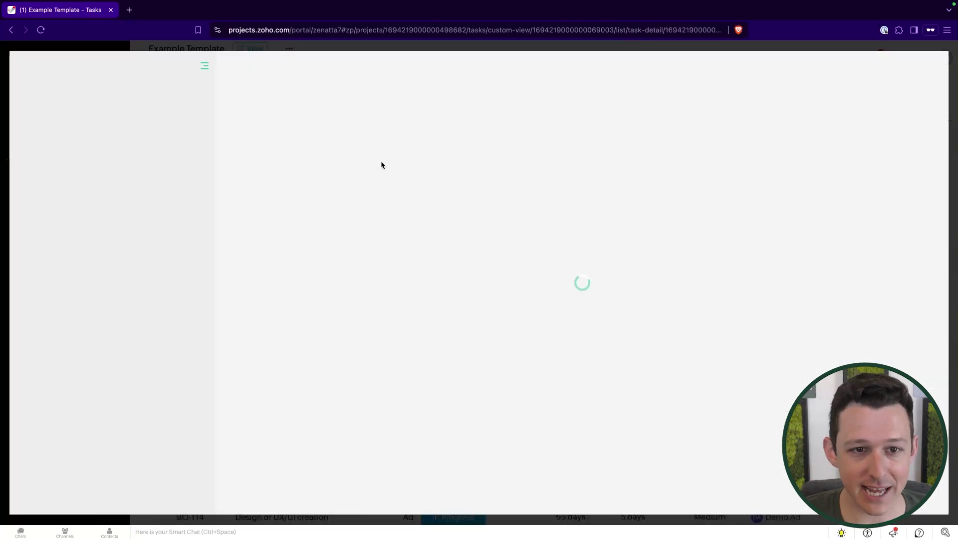
scroll(499, 255, down, 4)
click(431, 242)
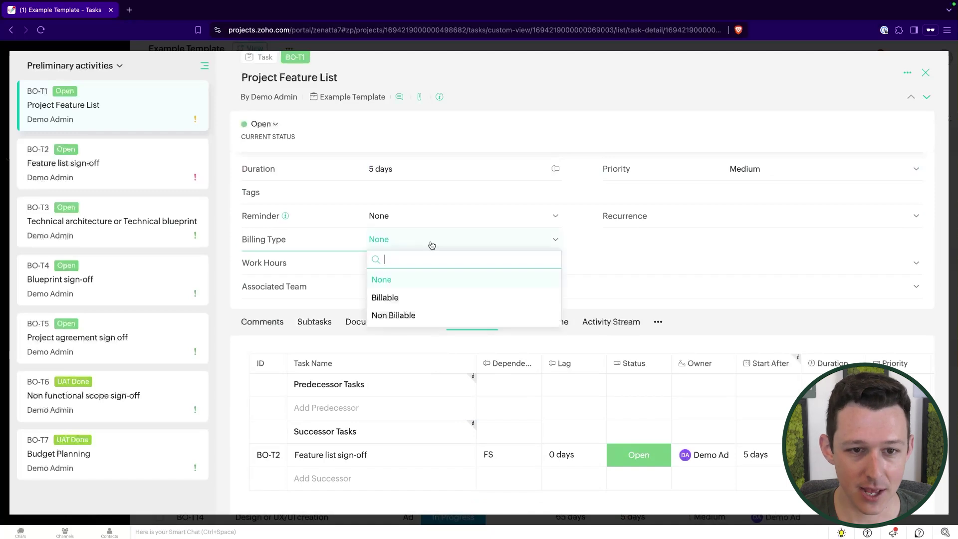
click(681, 246)
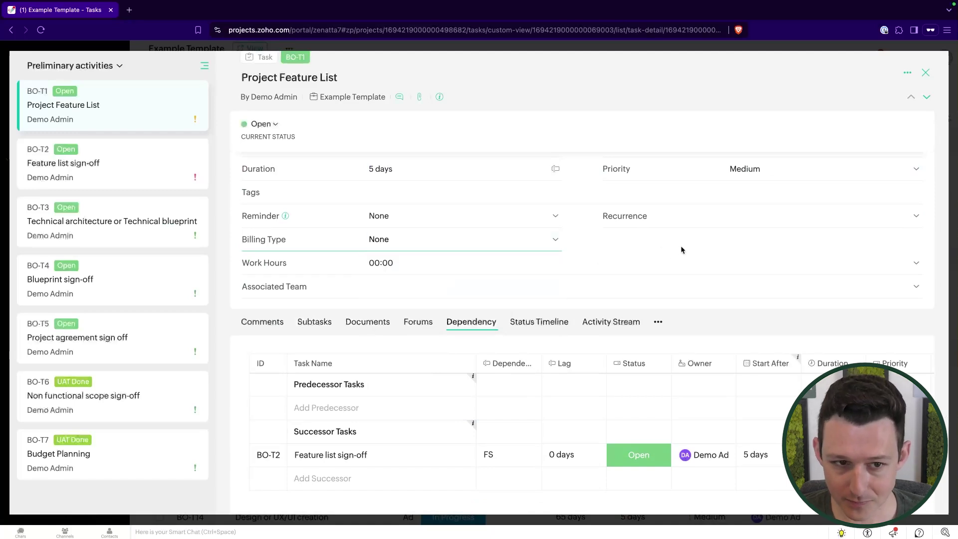
Set the Project Feature List task's work hours to 5 hours for its owner, using the Standard type and the Work Hours unit.
click(403, 266)
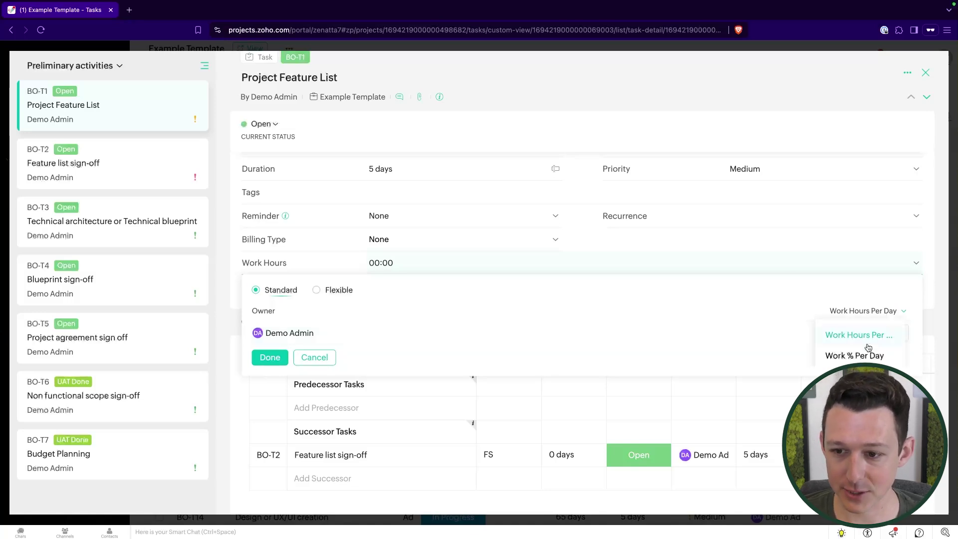
scroll(868, 346, down, 1)
click(862, 358)
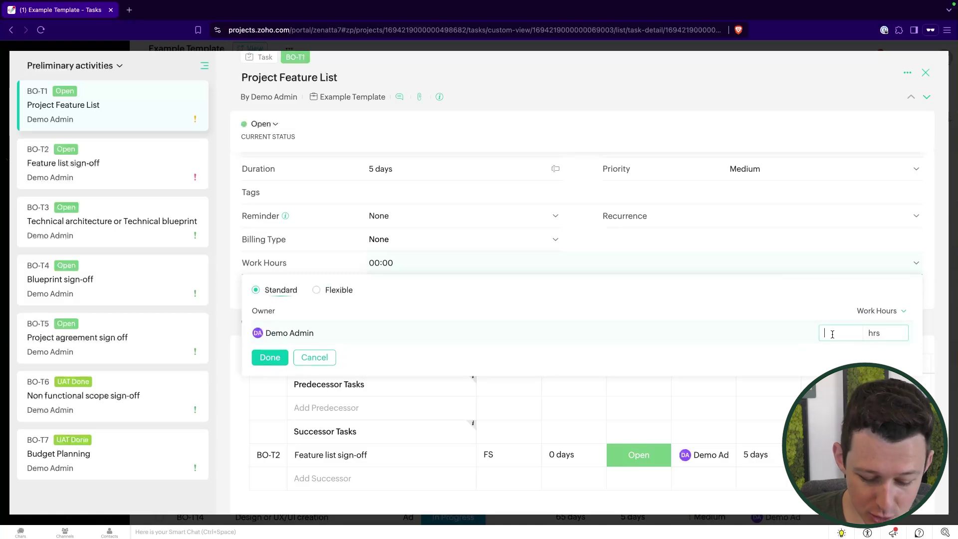
click(261, 359)
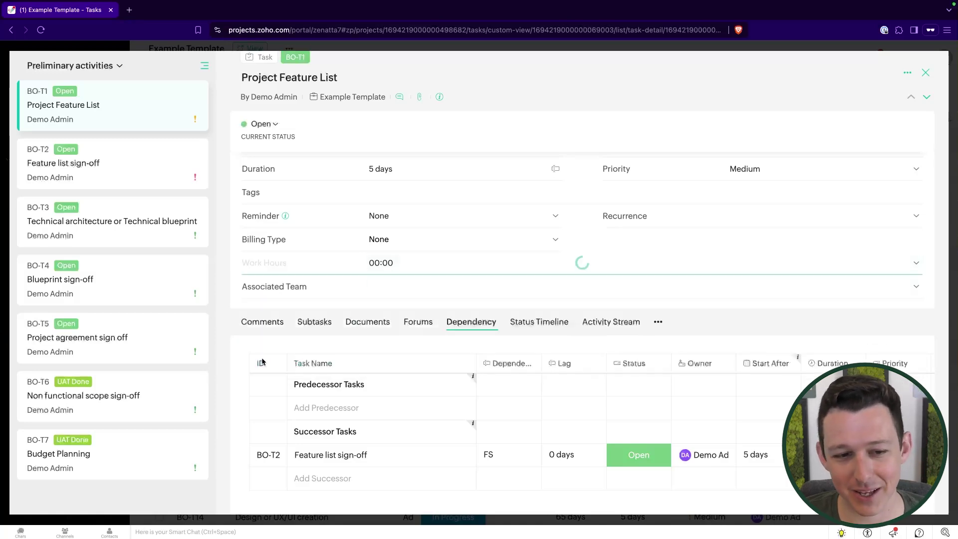
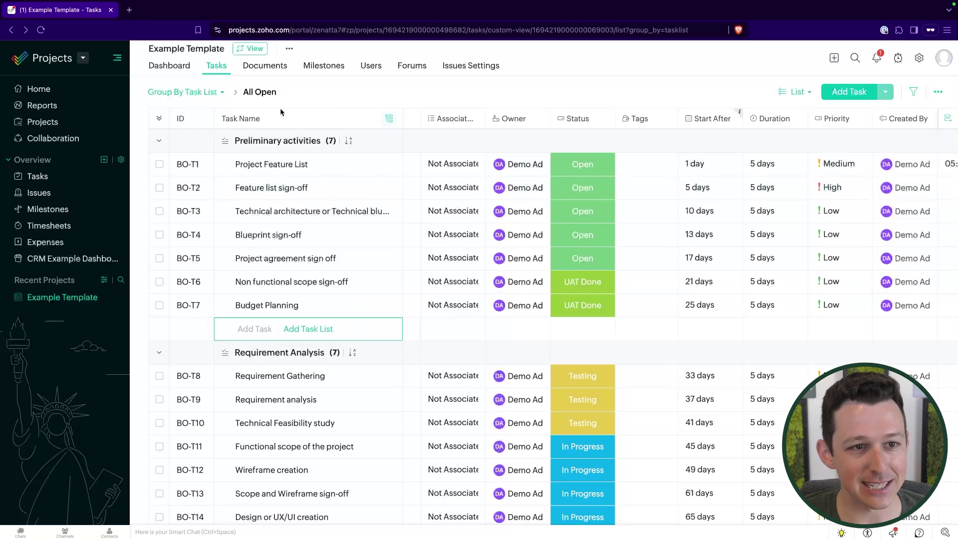
Group the tasks by milestones and add a task list named Example Task List at the end of the Planning phase.
click(216, 93)
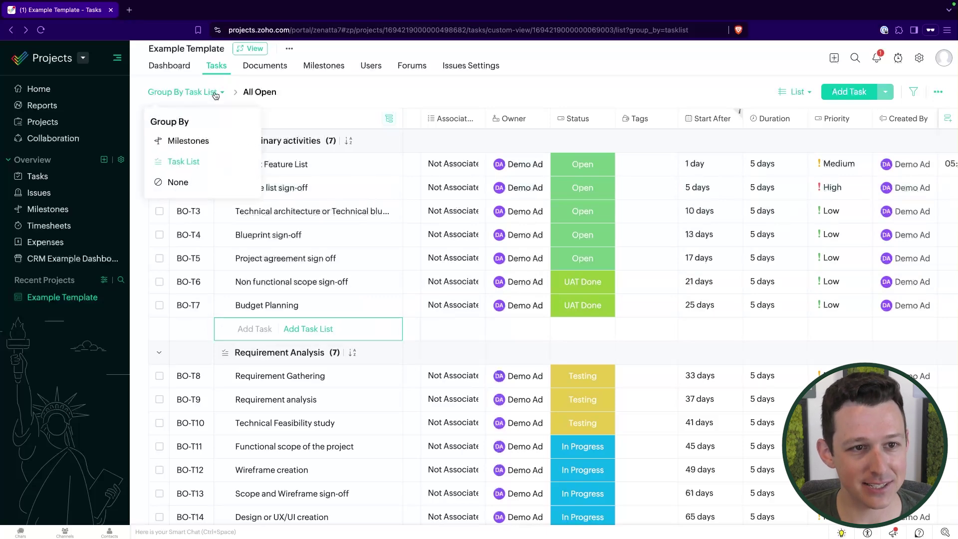
click(187, 142)
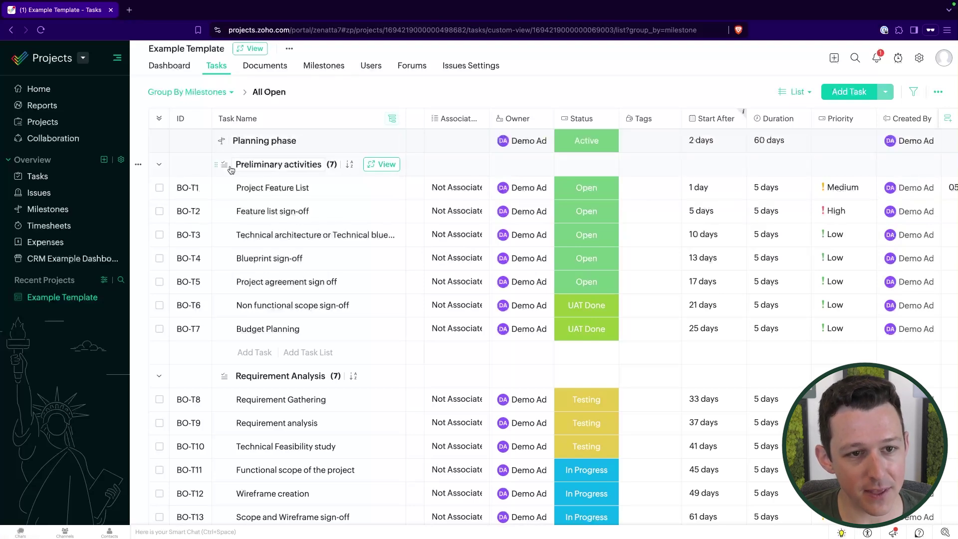
scroll(231, 170, down, 3)
click(313, 396)
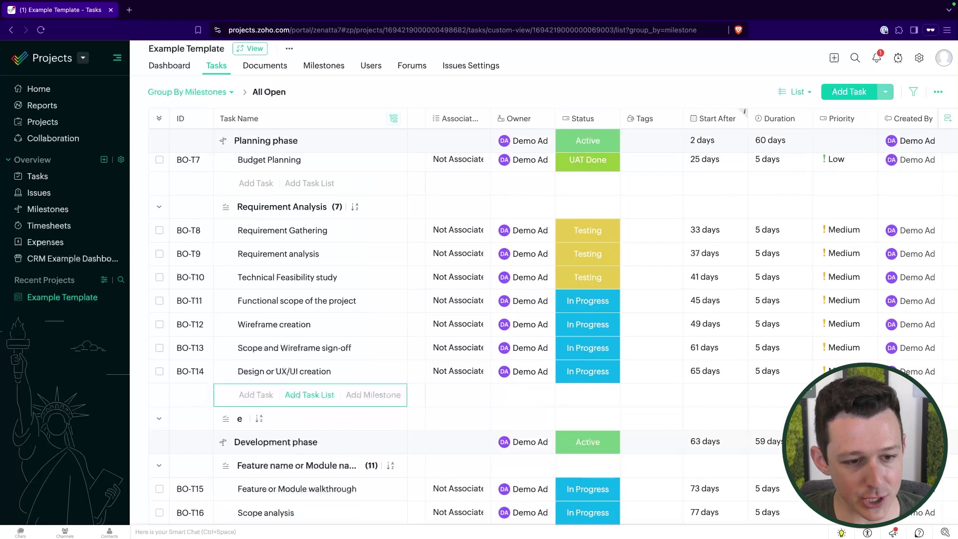
click(309, 395)
text(e)
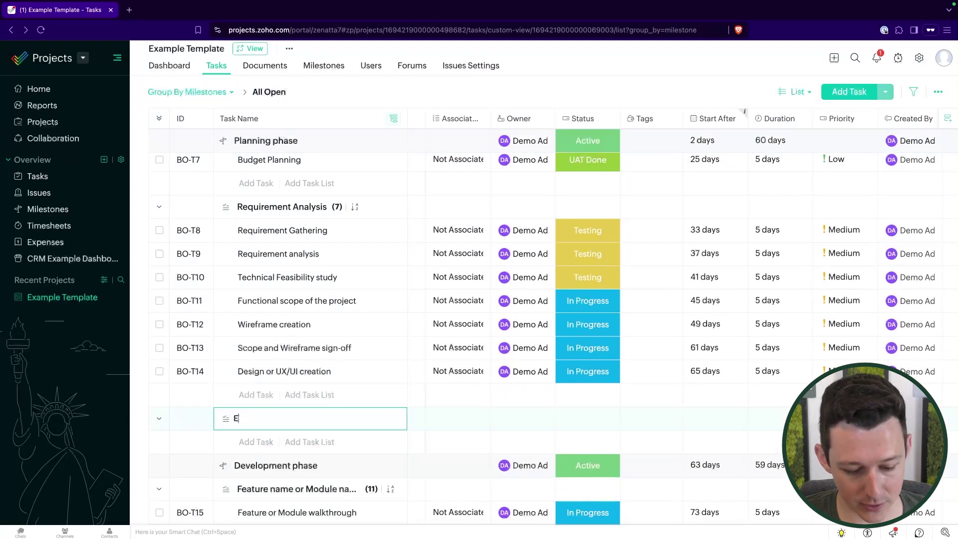
text(xample Tas)
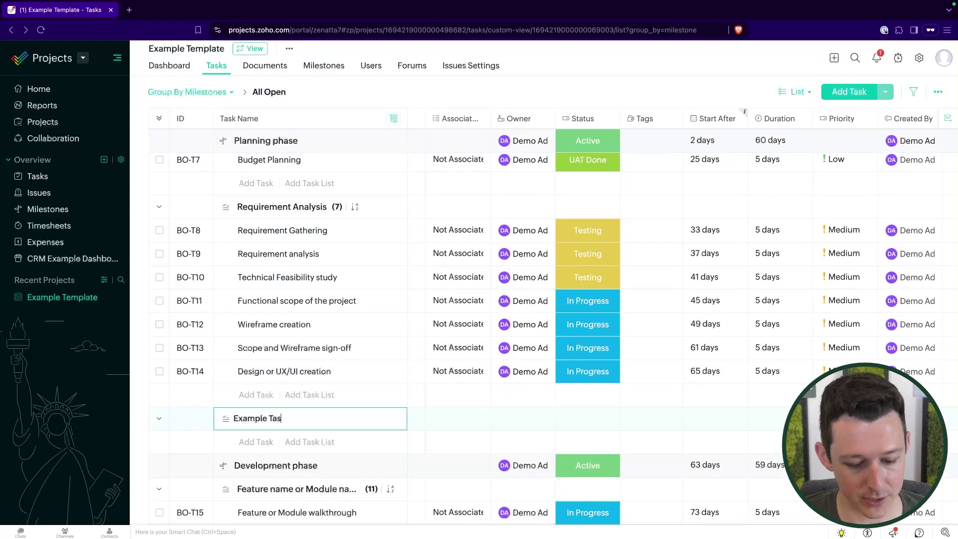
text(k List)
key(Return)
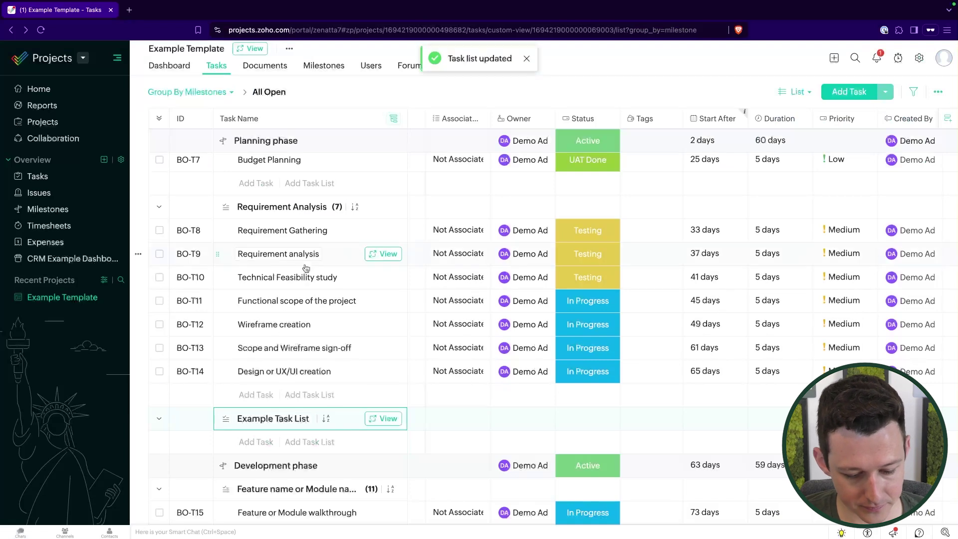
Add a task named Example Task to Example Task List and assign the demo admin user as its owner.
click(259, 442)
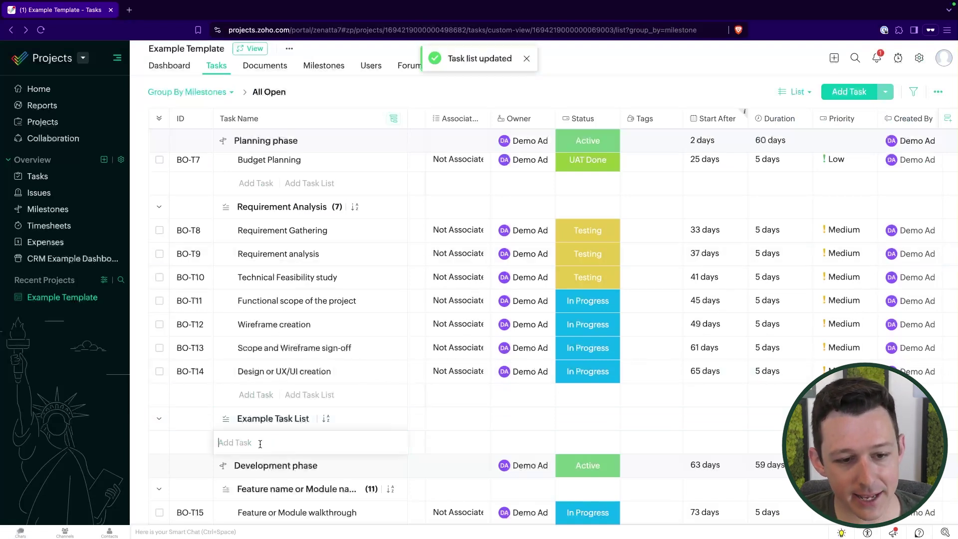
text(Example Task)
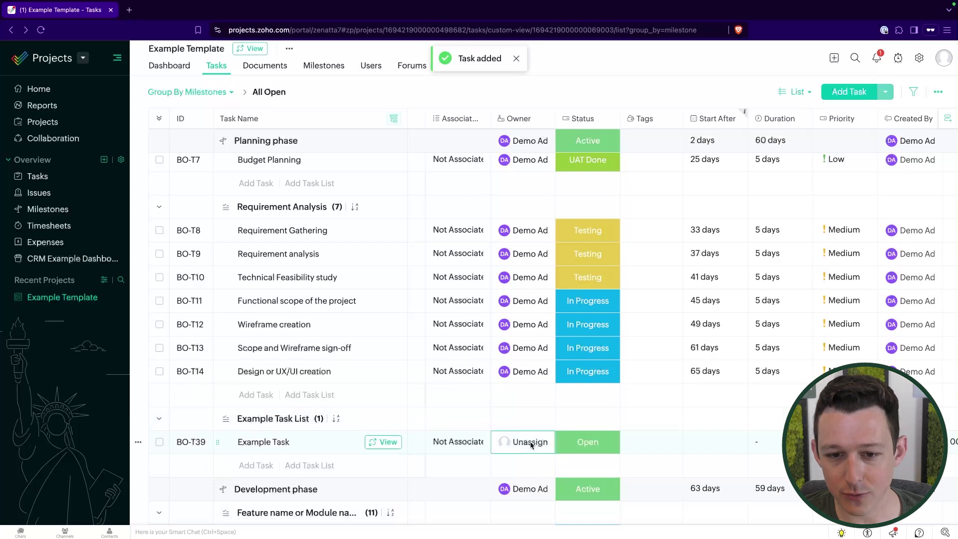
click(531, 444)
click(526, 483)
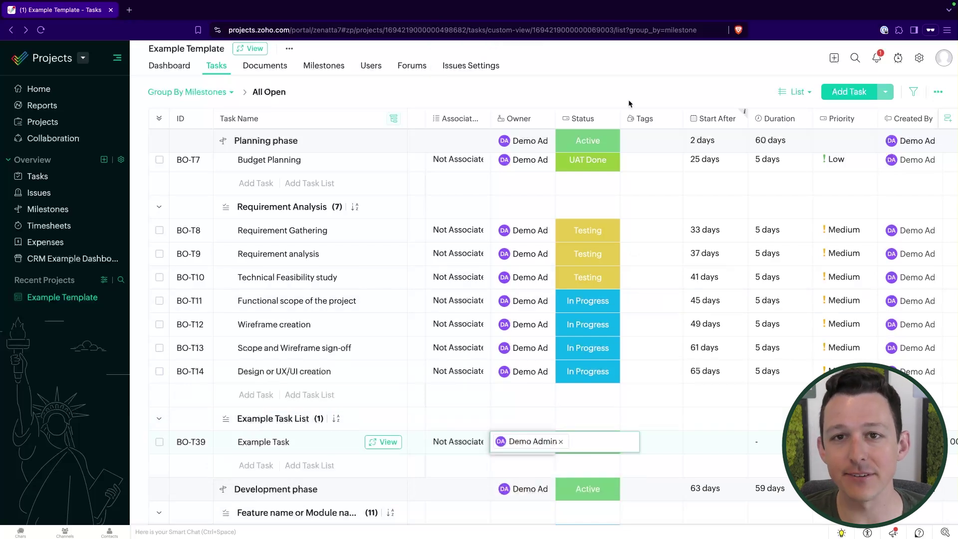
click(634, 84)
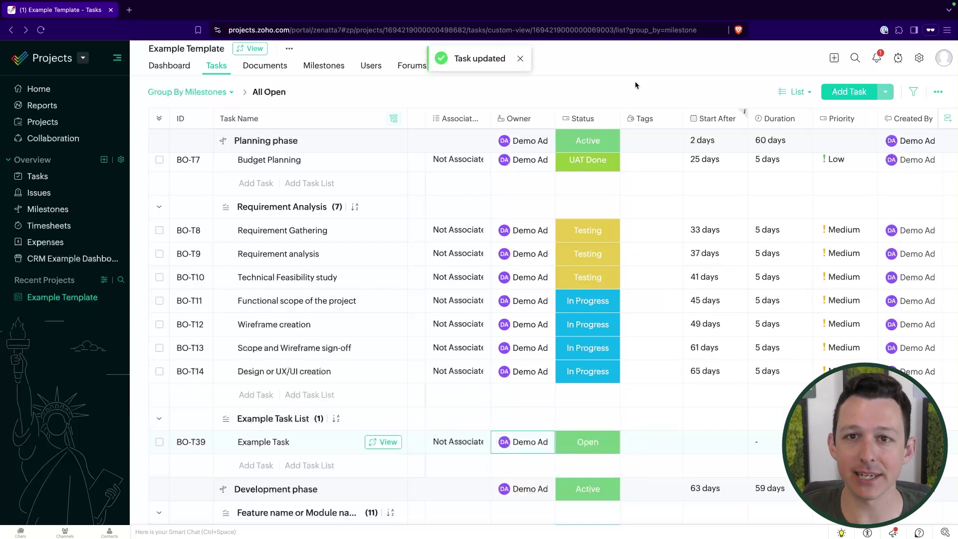
Show the project's milestones in the Gantt view, review where the Planning and Development phases meet, and return to the tasks.
click(330, 65)
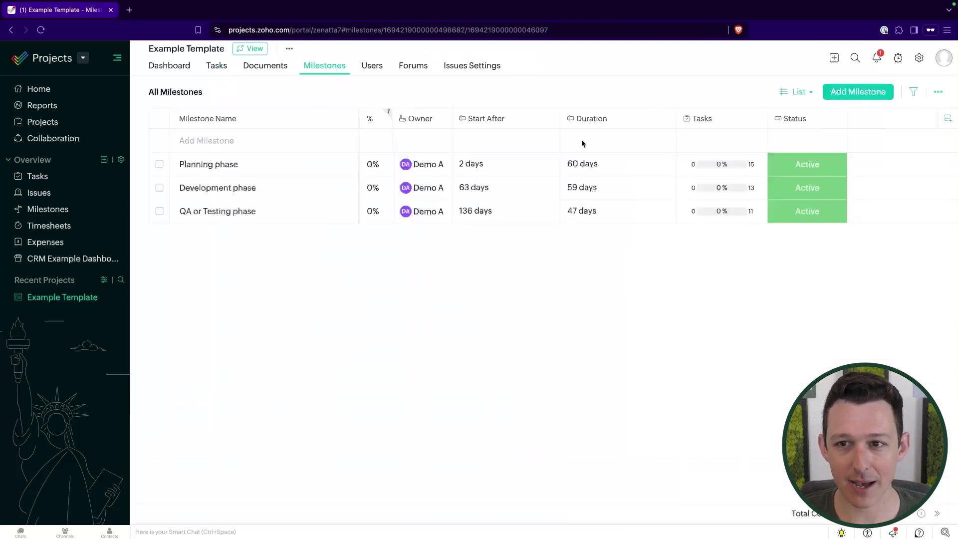
click(812, 92)
click(770, 141)
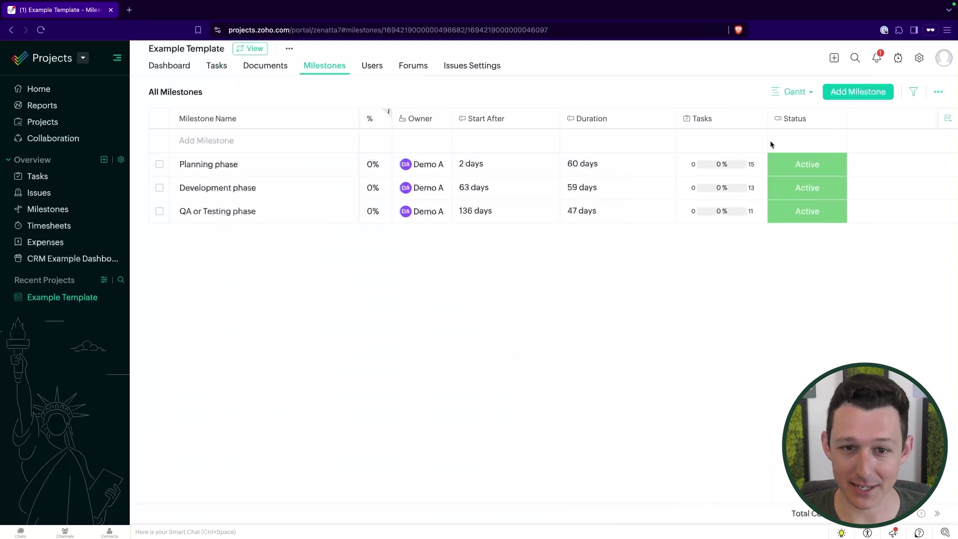
scroll(669, 229, right, 15)
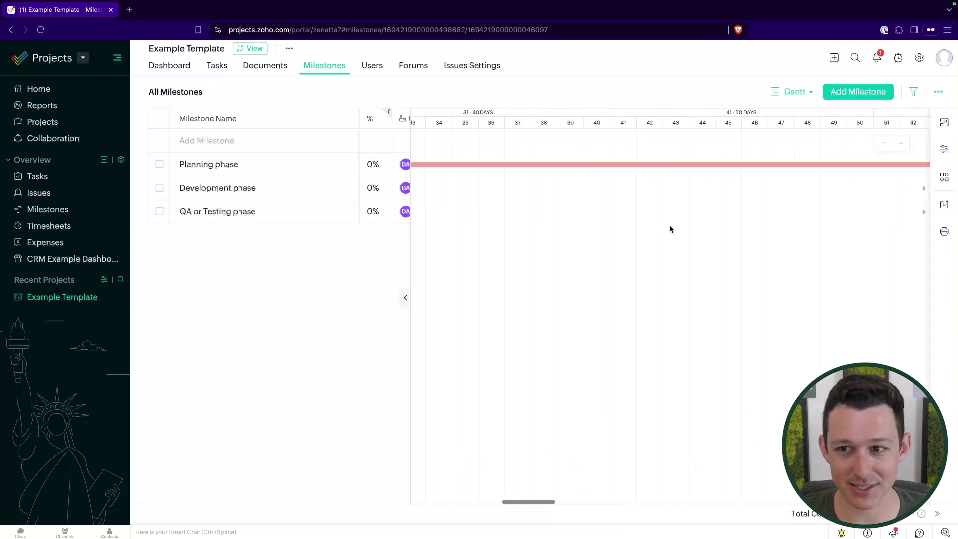
scroll(669, 229, left, 4)
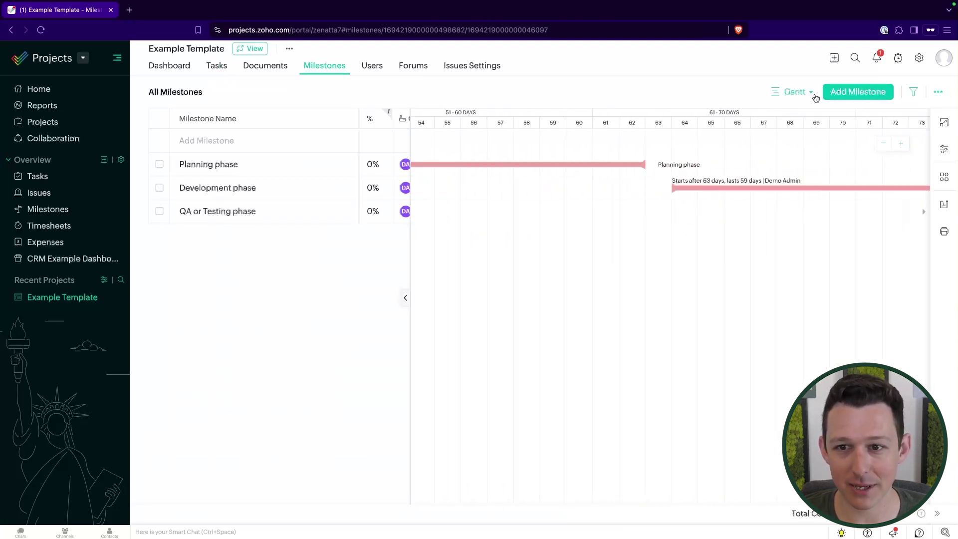
click(216, 65)
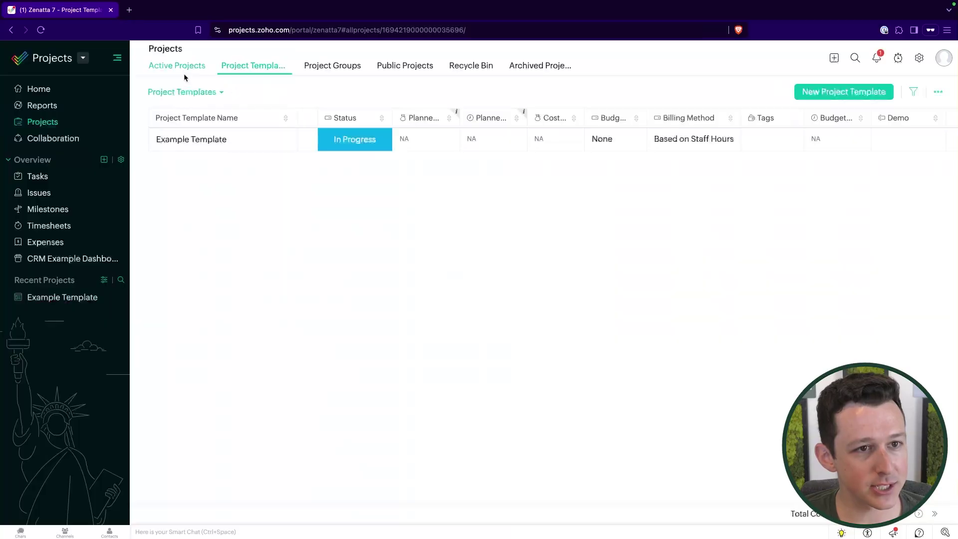
Start a new project from Example Template and title it Example Launched Project.
click(182, 70)
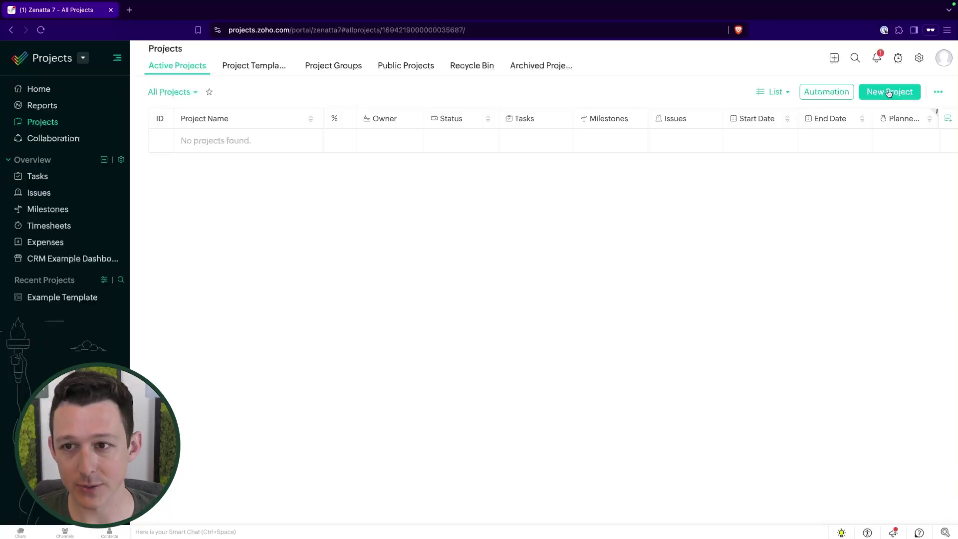
click(889, 93)
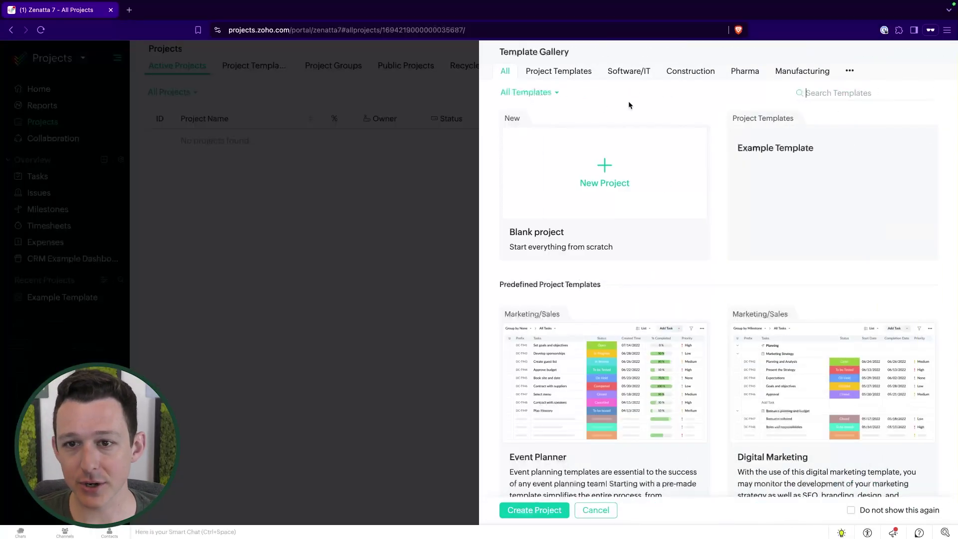
click(574, 74)
mouse_move(578, 222)
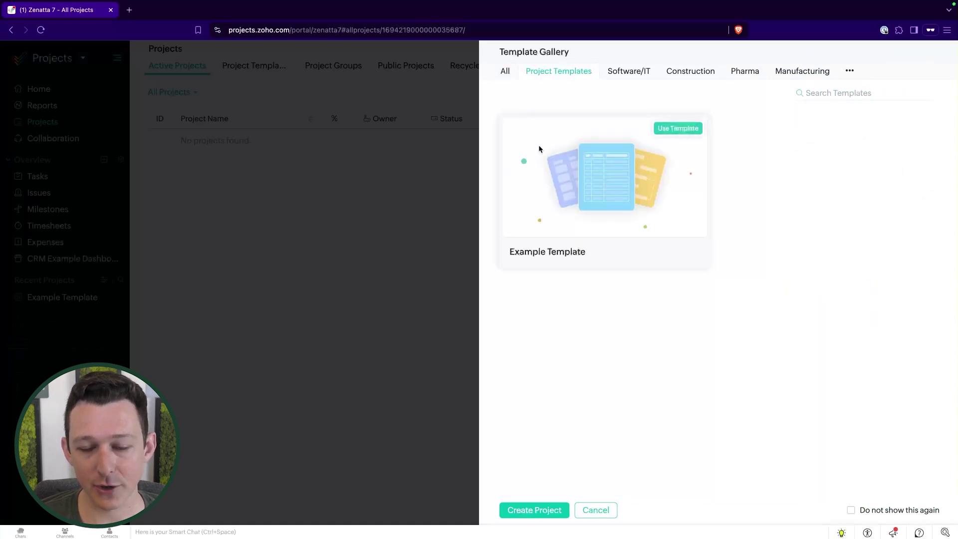
click(676, 129)
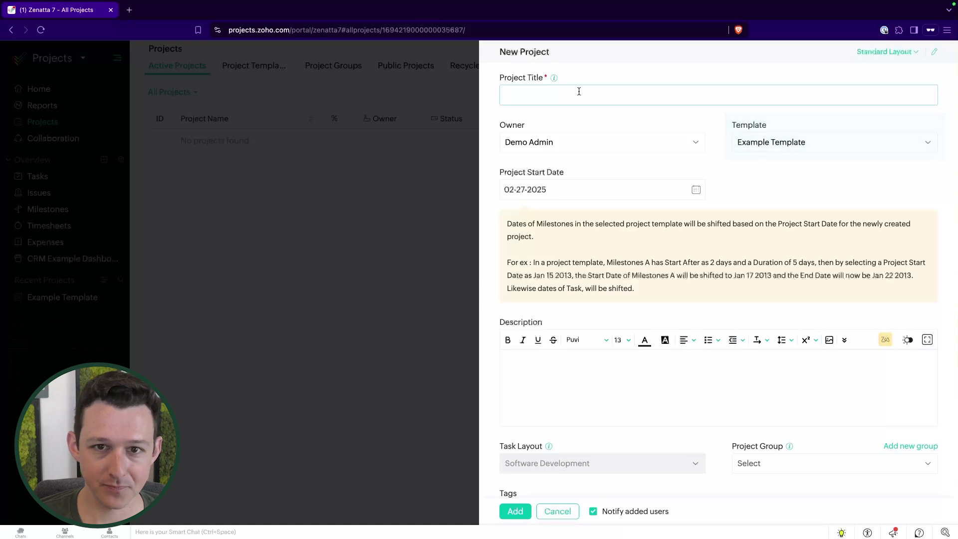
text(Example Launched Project)
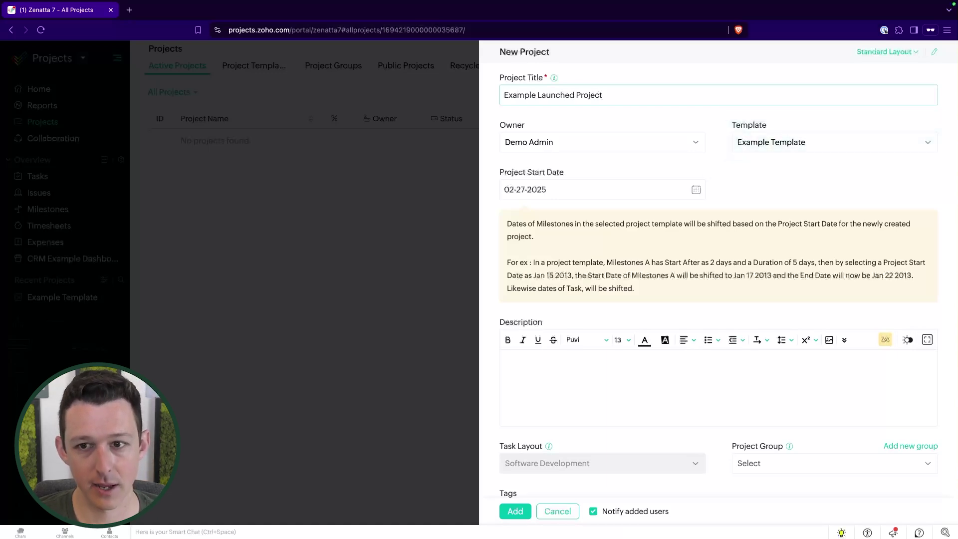
click(767, 178)
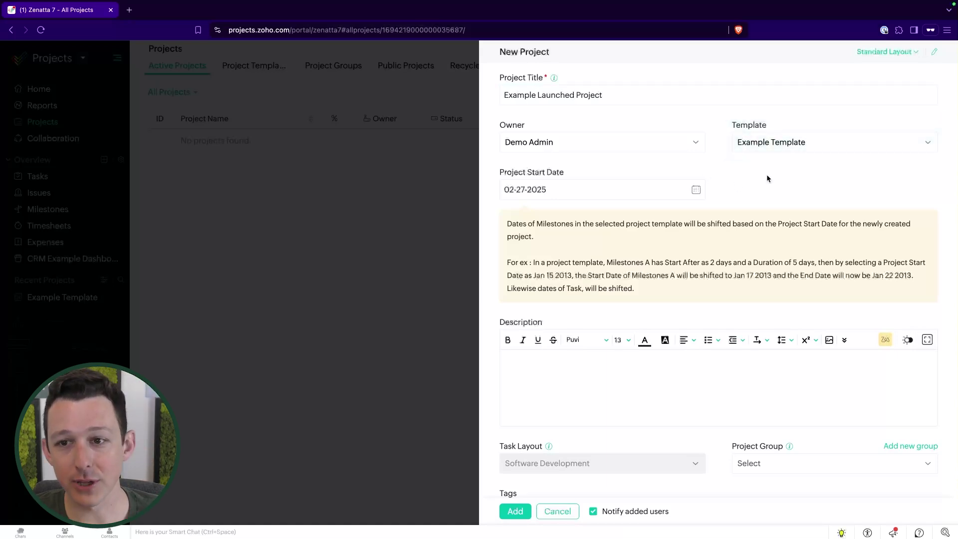
Set the new project's start date to 03-03-2025.
drag(497, 174, 574, 173)
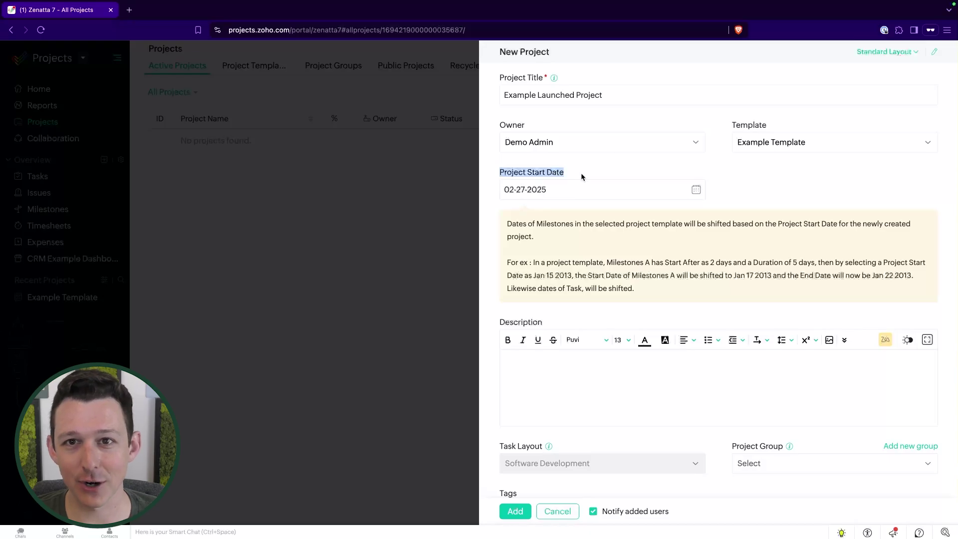
click(581, 172)
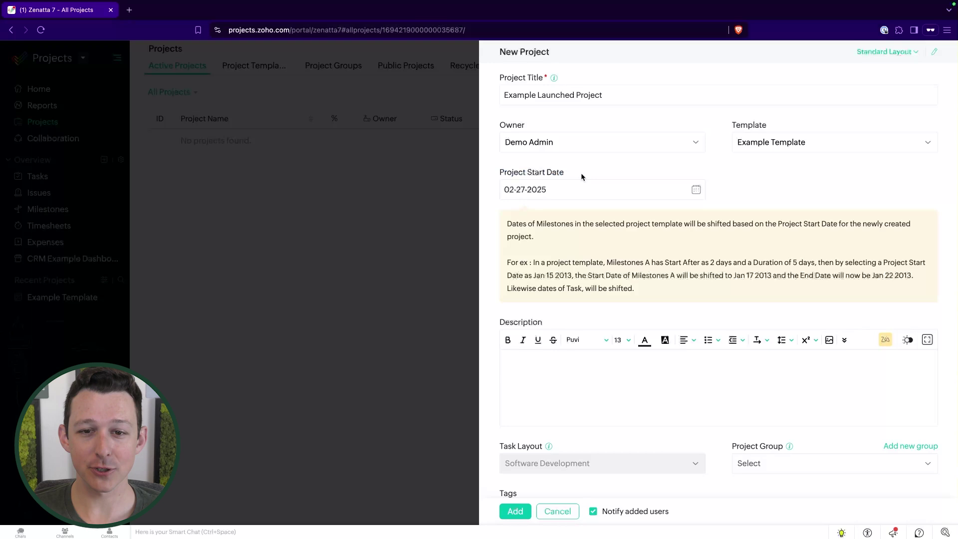
click(558, 193)
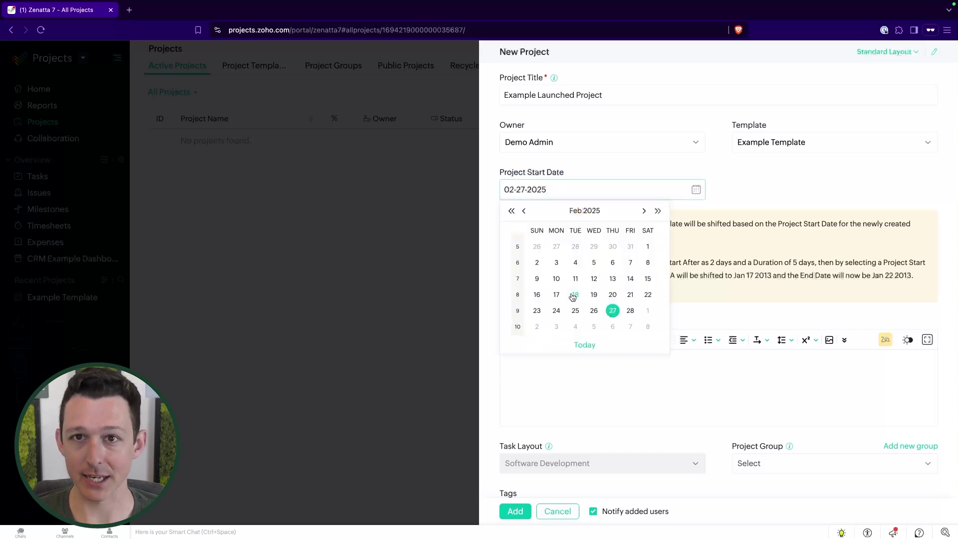
click(553, 327)
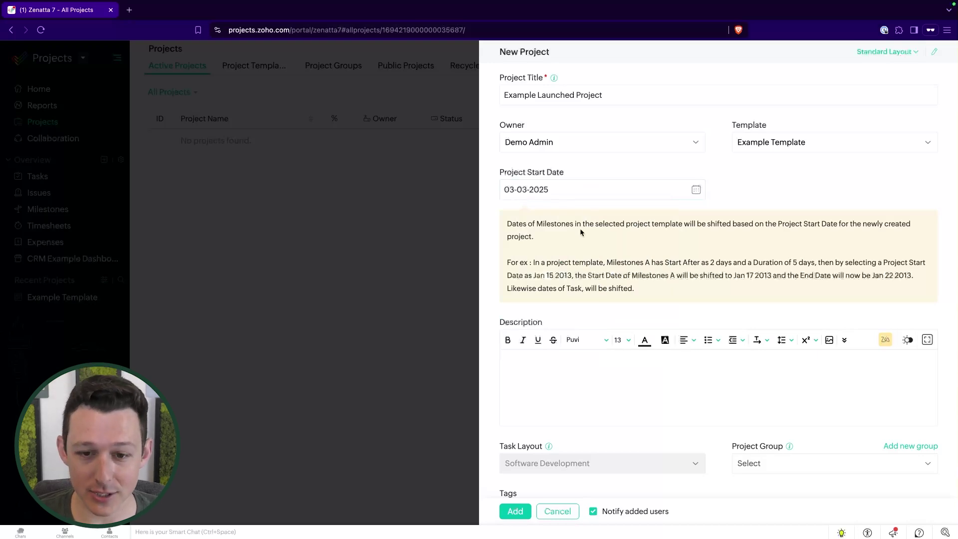
scroll(580, 244, down, 1)
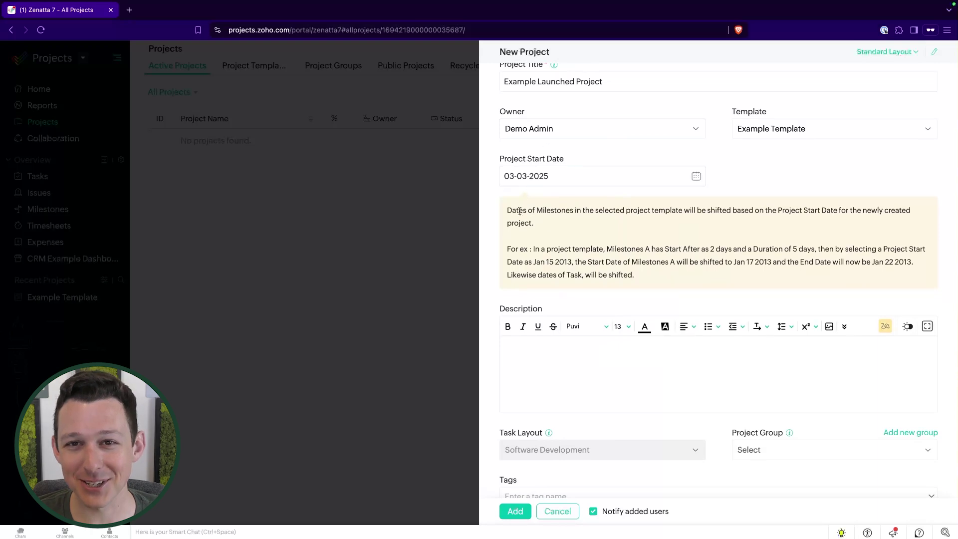
drag(512, 167, 571, 157)
click(572, 157)
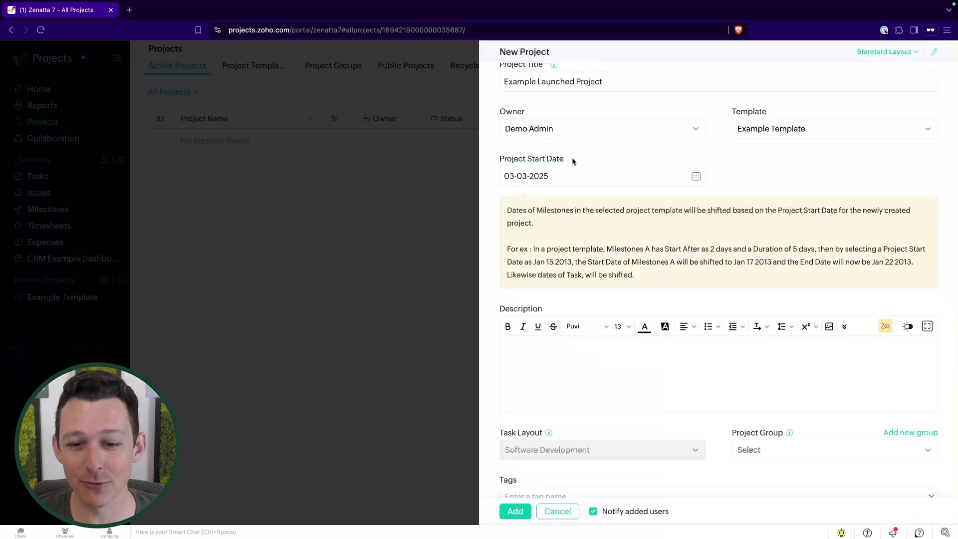
Examine the new project's remaining settings: task layout, project group, tags, budget, billing method, roll-up and customizable tabs.
scroll(571, 157, down, 1)
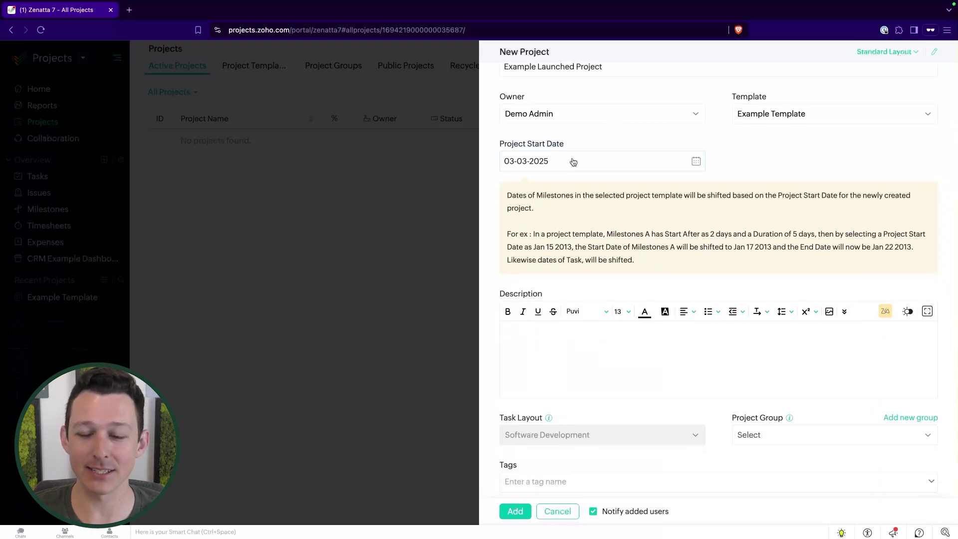
scroll(573, 162, down, 5)
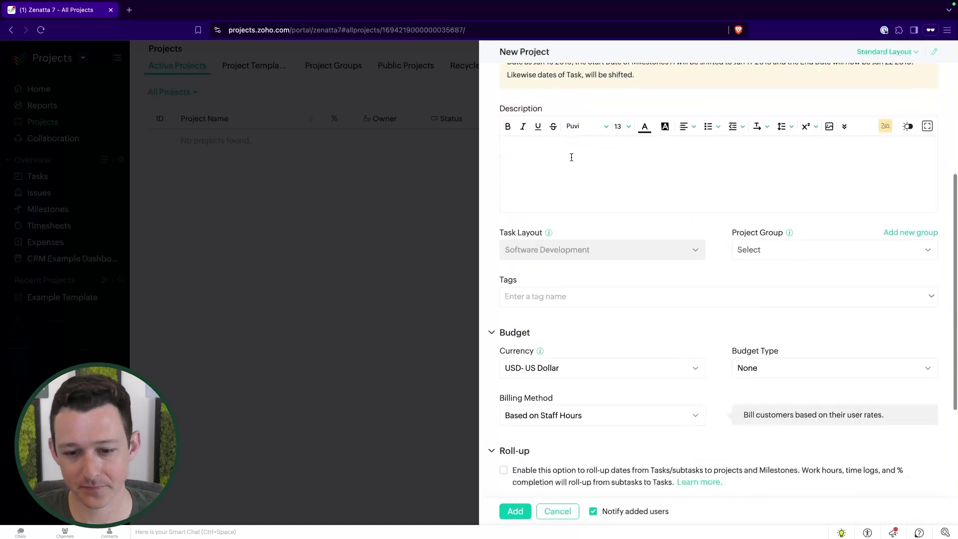
click(819, 169)
click(653, 202)
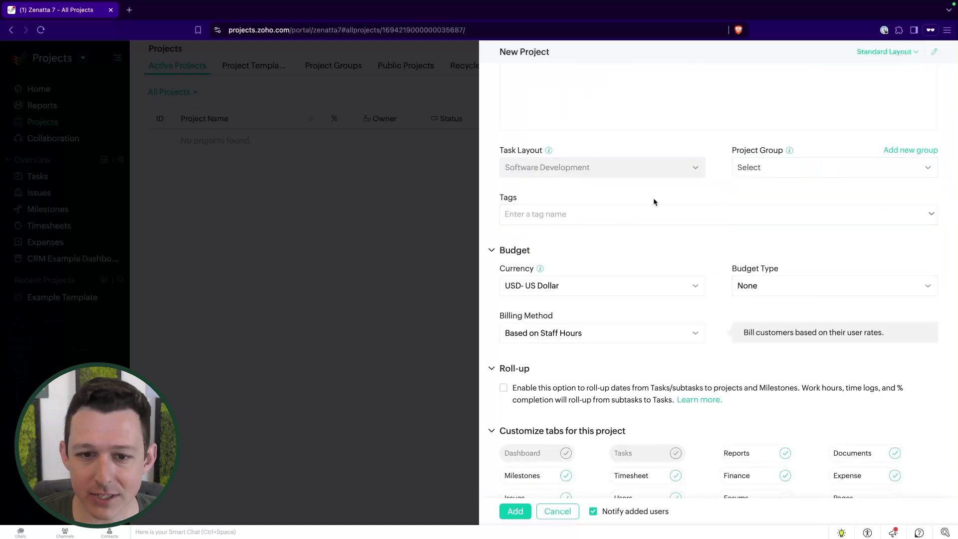
click(756, 287)
click(509, 316)
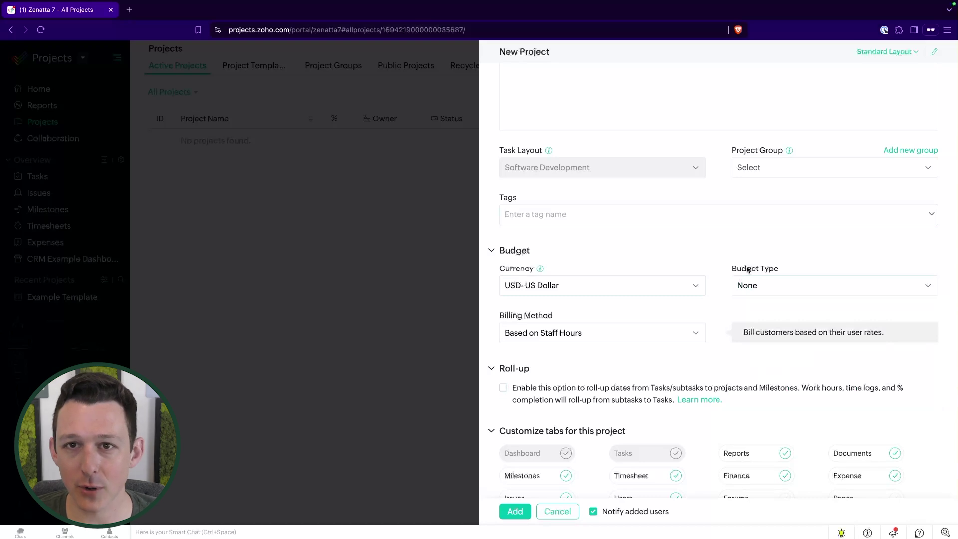
scroll(747, 270, down, 3)
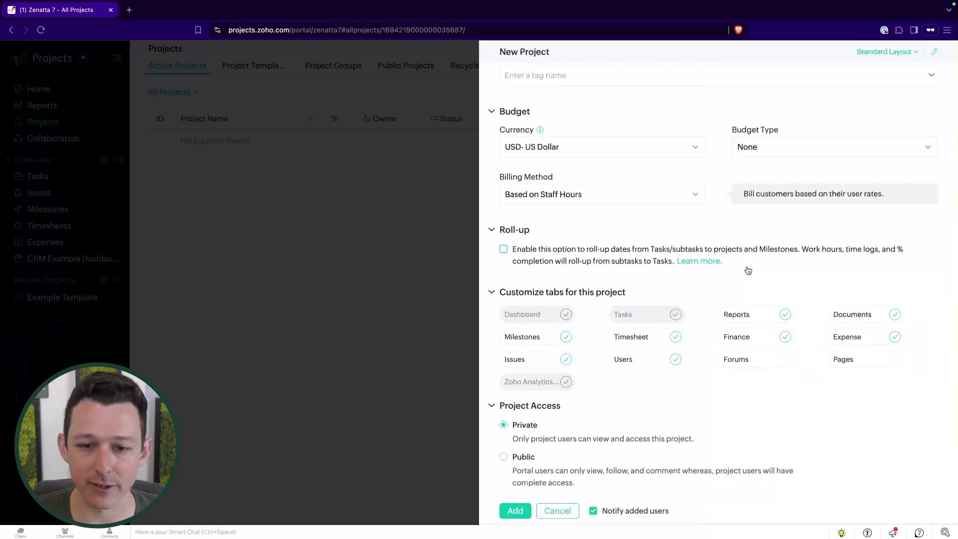
drag(494, 293, 642, 289)
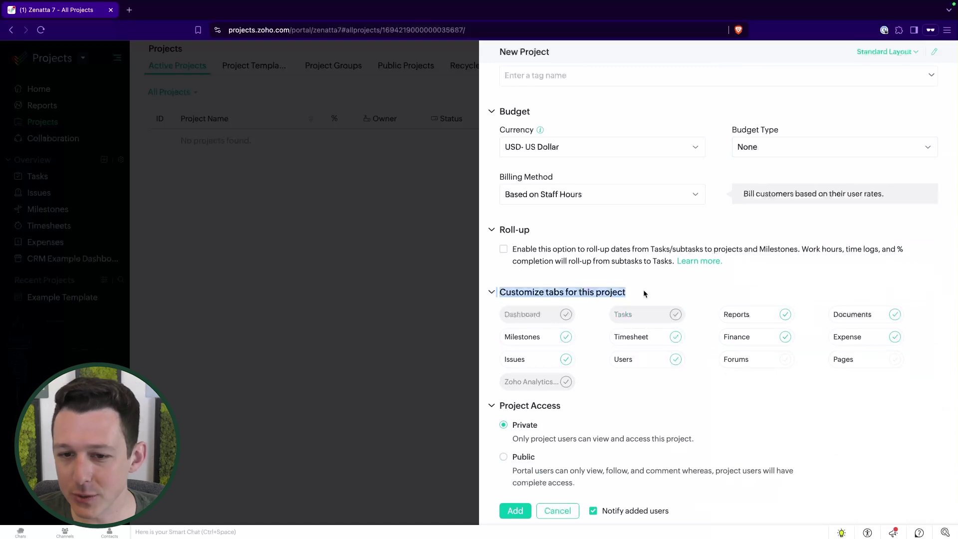
click(642, 289)
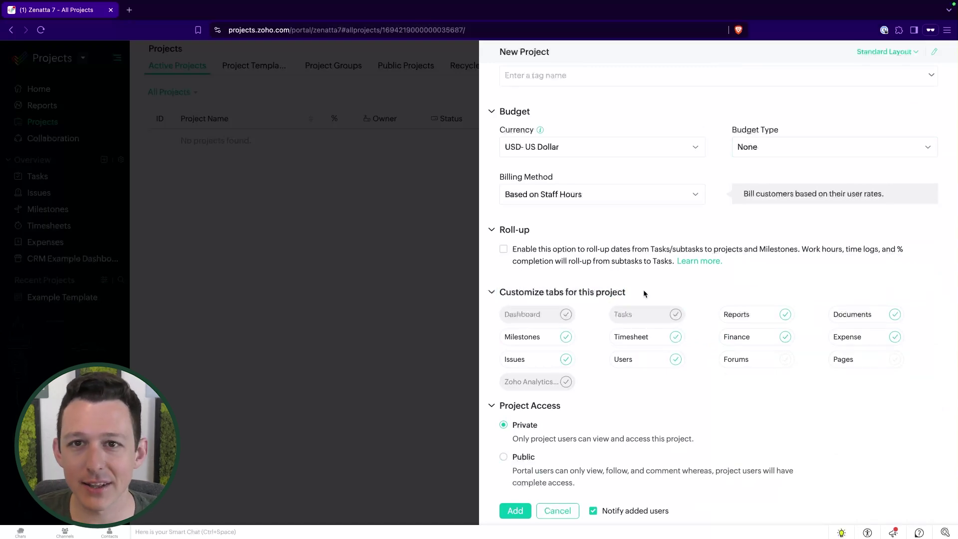
Make the project's access Public, turn off notifying added users, add the project and dismiss the creation notice.
click(521, 458)
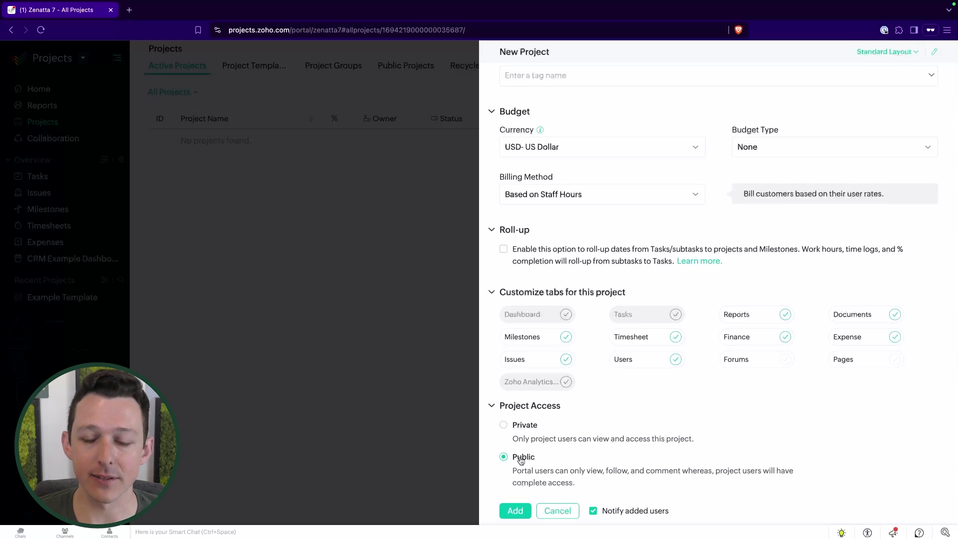
click(593, 510)
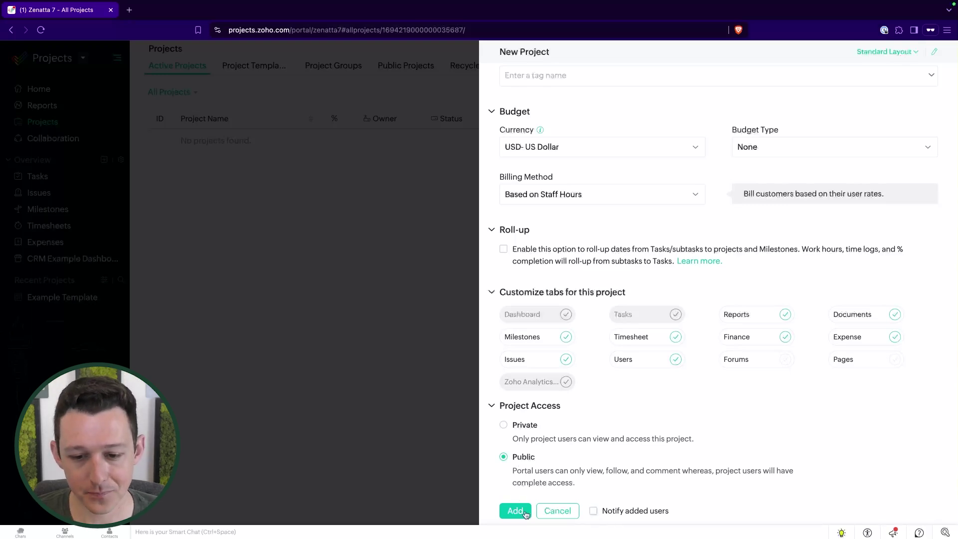
click(519, 511)
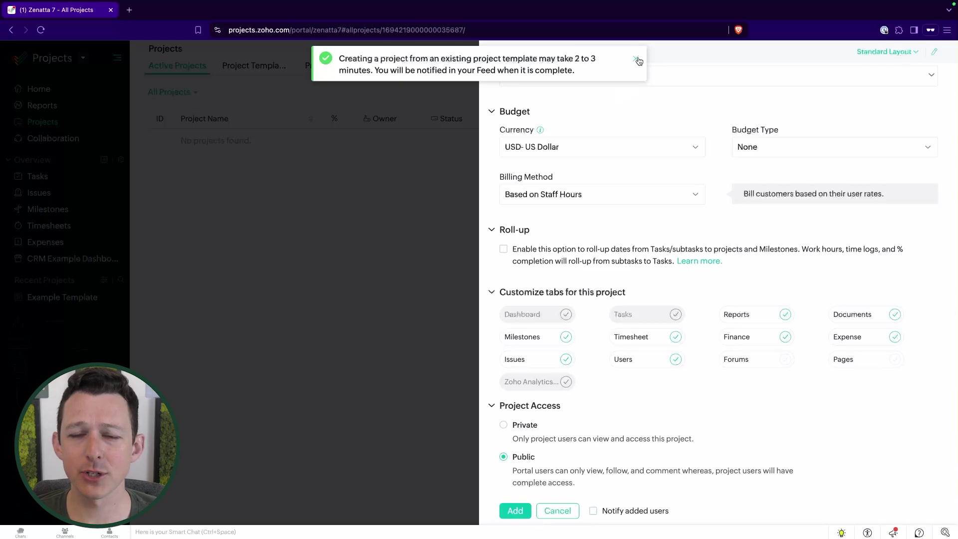
drag(573, 59, 598, 60)
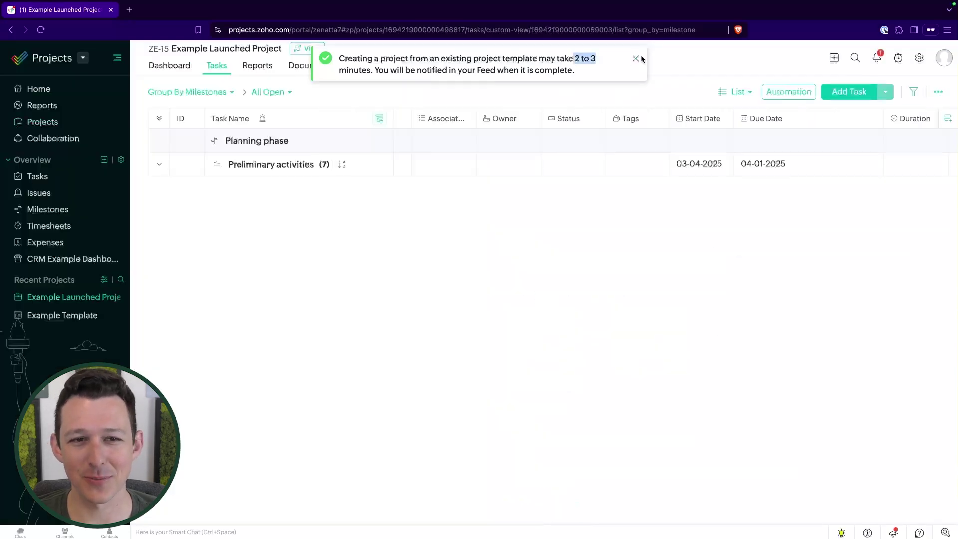
click(636, 58)
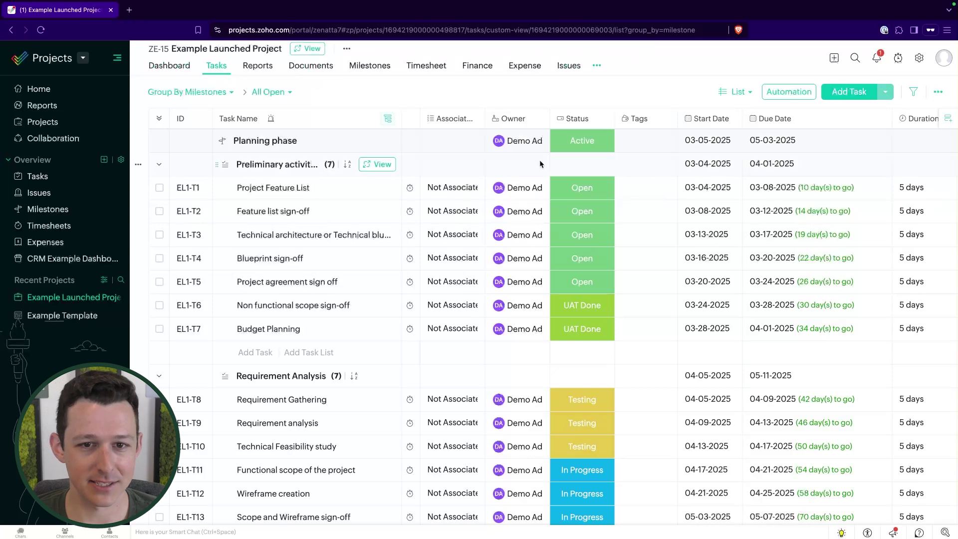
Review the launched project's task start and due dates in the list, and show the tasks in the Gantt view.
scroll(459, 308, right, 1)
scroll(754, 283, right, 5)
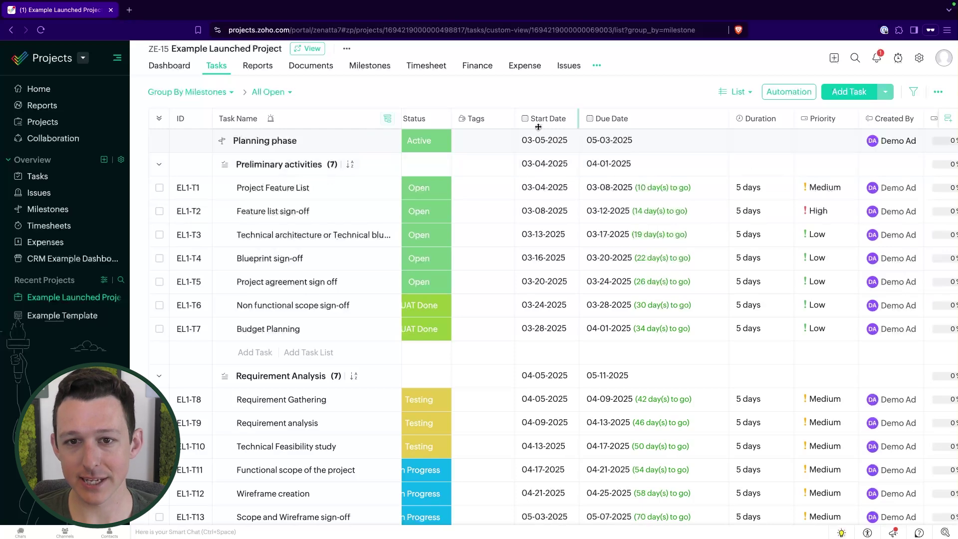
click(735, 92)
click(718, 139)
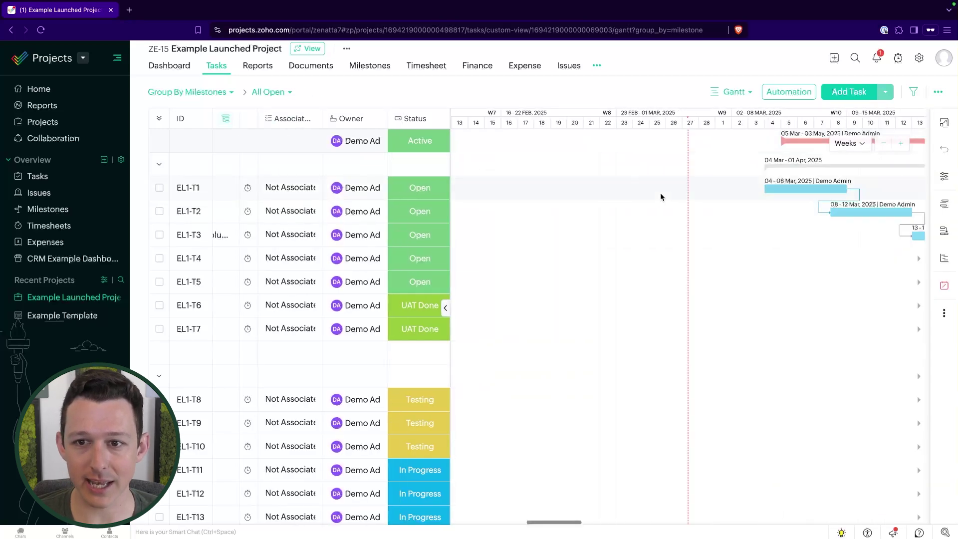
scroll(660, 192, right, 10)
scroll(710, 267, right, 5)
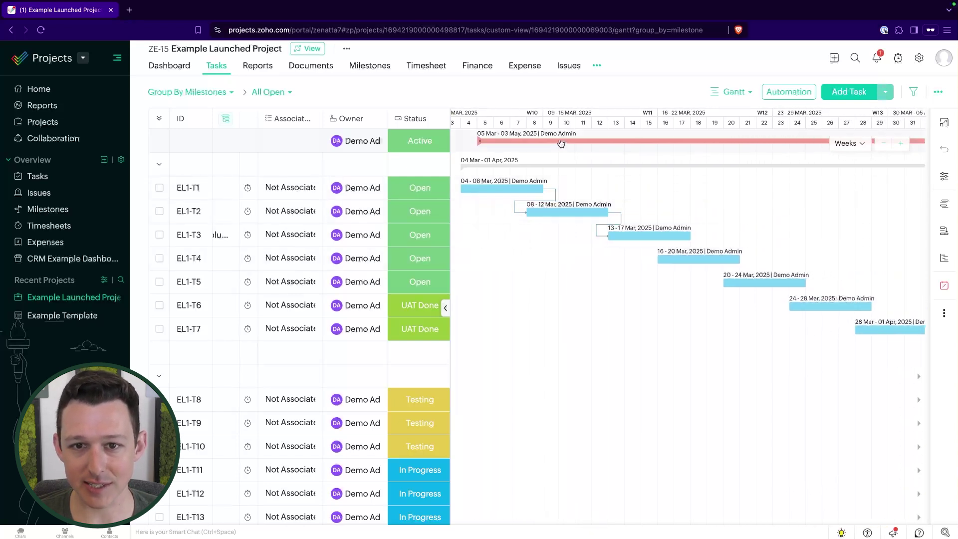
scroll(286, 159, left, 3)
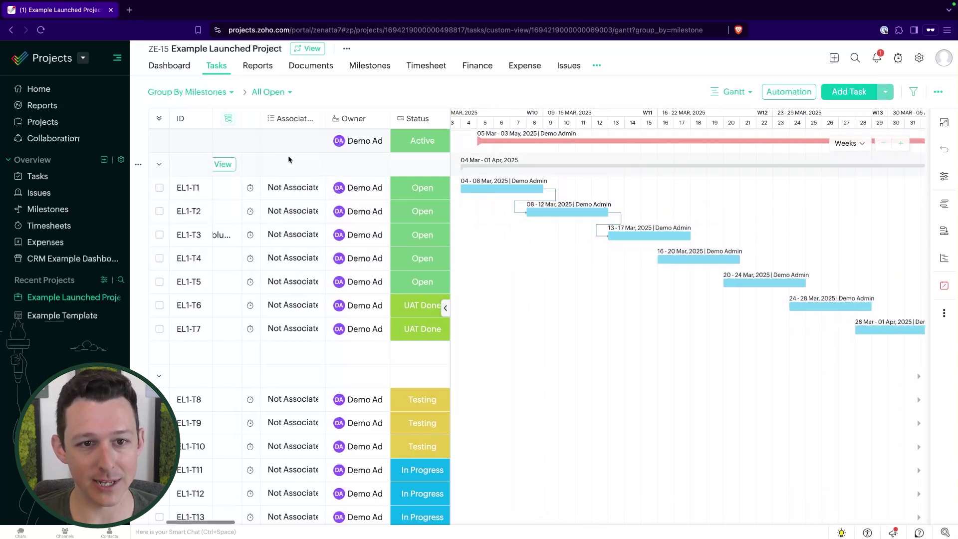
scroll(288, 159, left, 3)
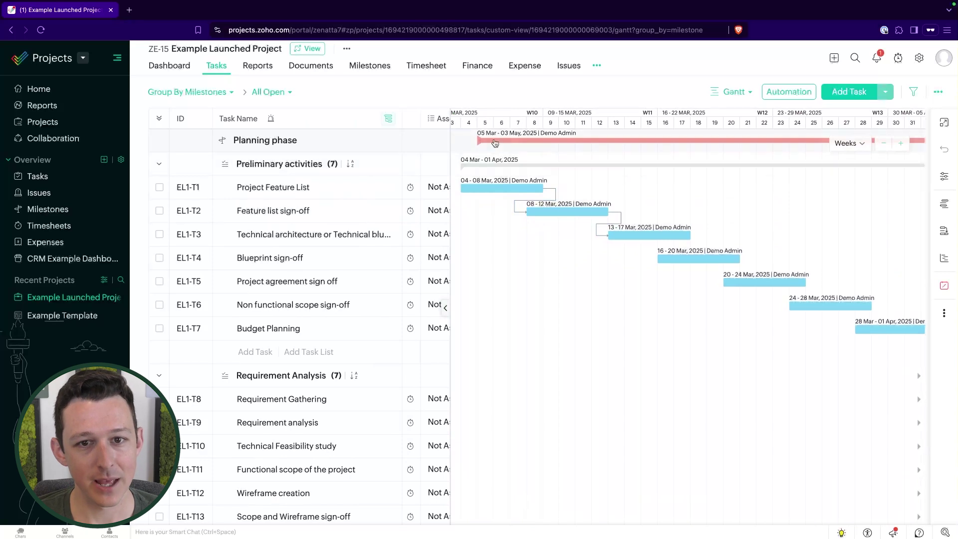
Reschedule the Project Feature List task in the Gantt chart to end on 5 March 2025, shifting its dependent tasks with it.
scroll(534, 144, right, 10)
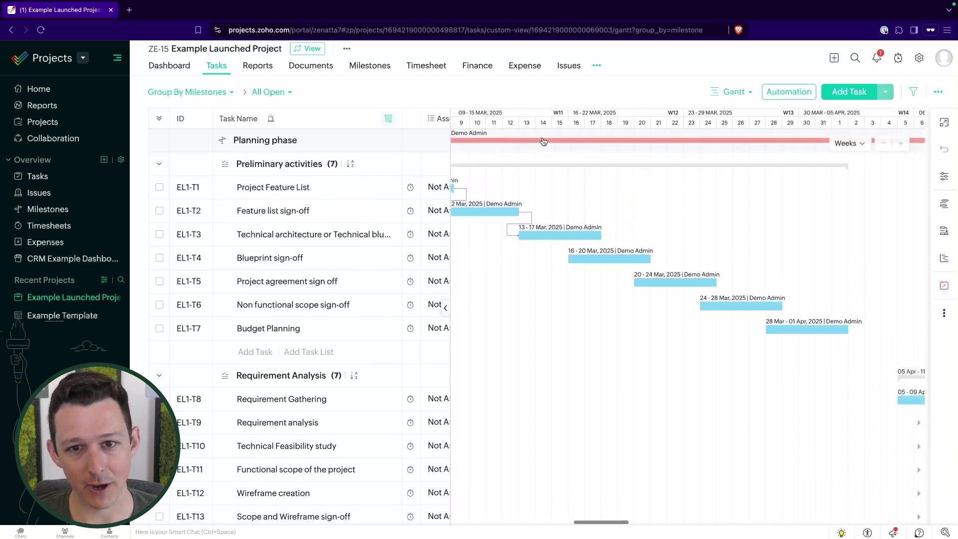
scroll(543, 142, left, 5)
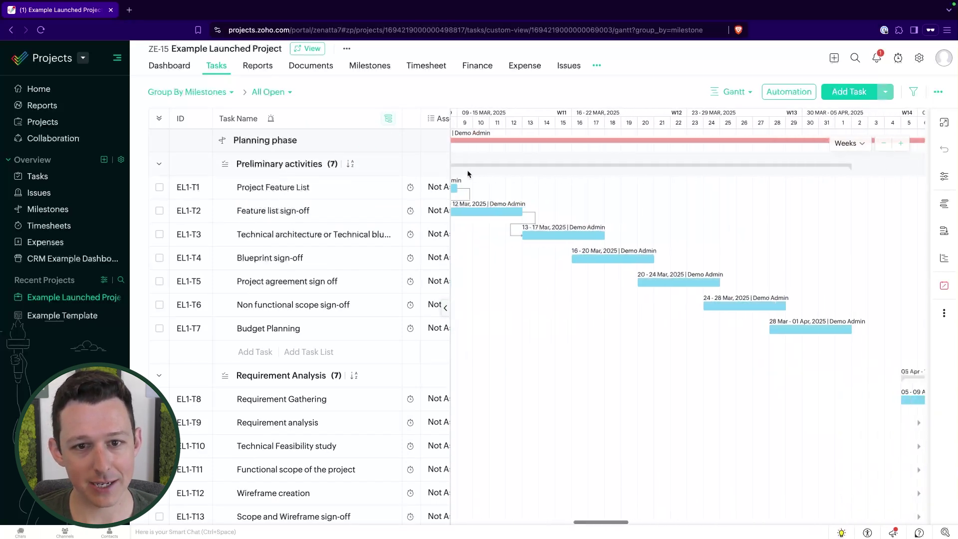
scroll(467, 173, left, 10)
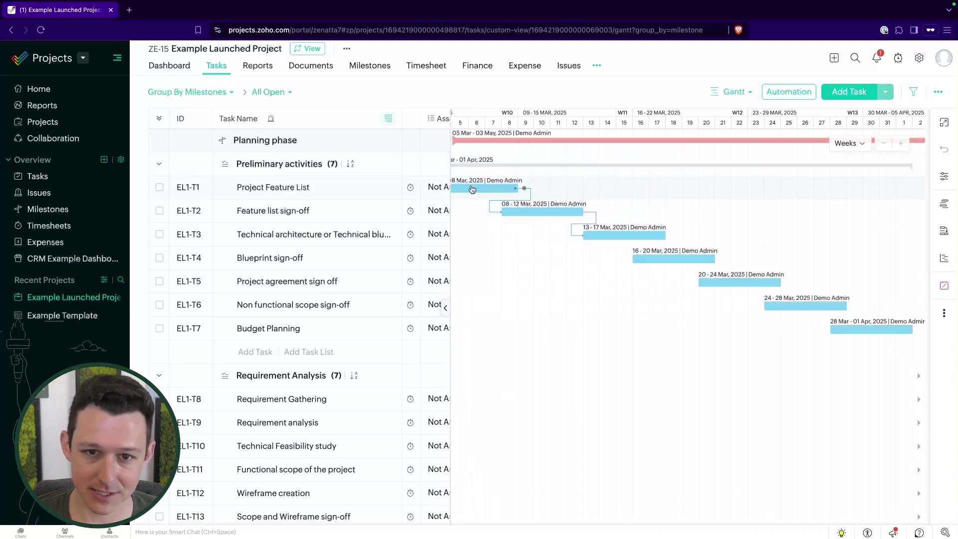
drag(472, 189, 505, 190)
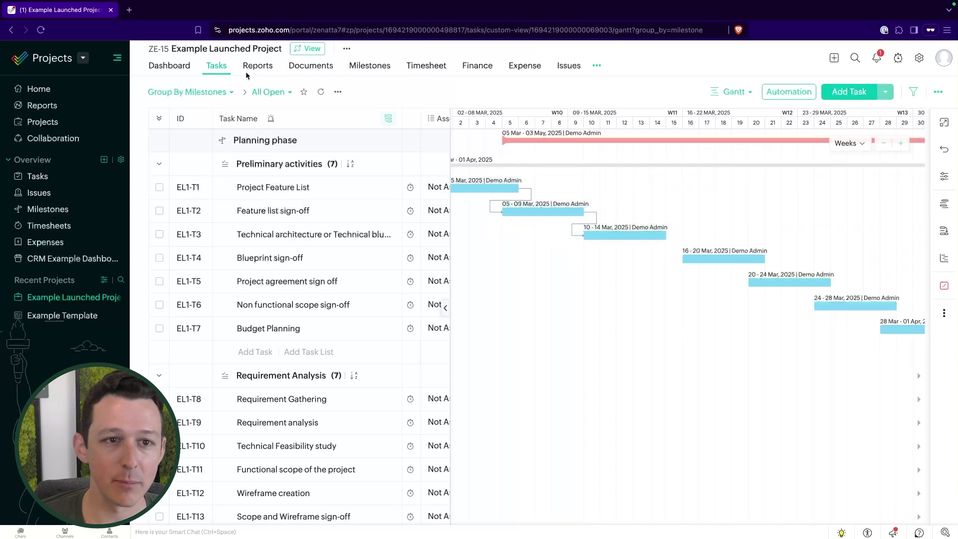
Switch to Zoho CRM in a separate browser tab and open the Deals list.
click(216, 65)
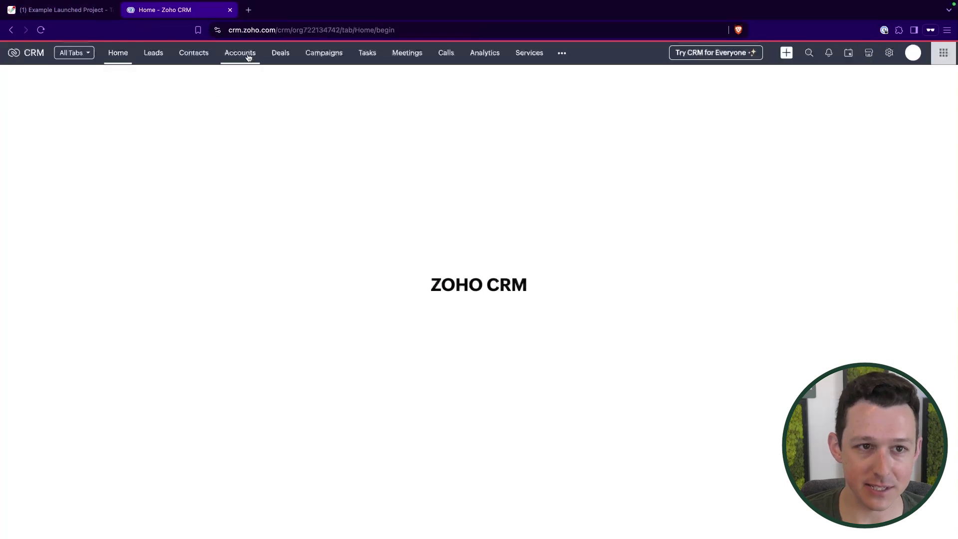
click(278, 53)
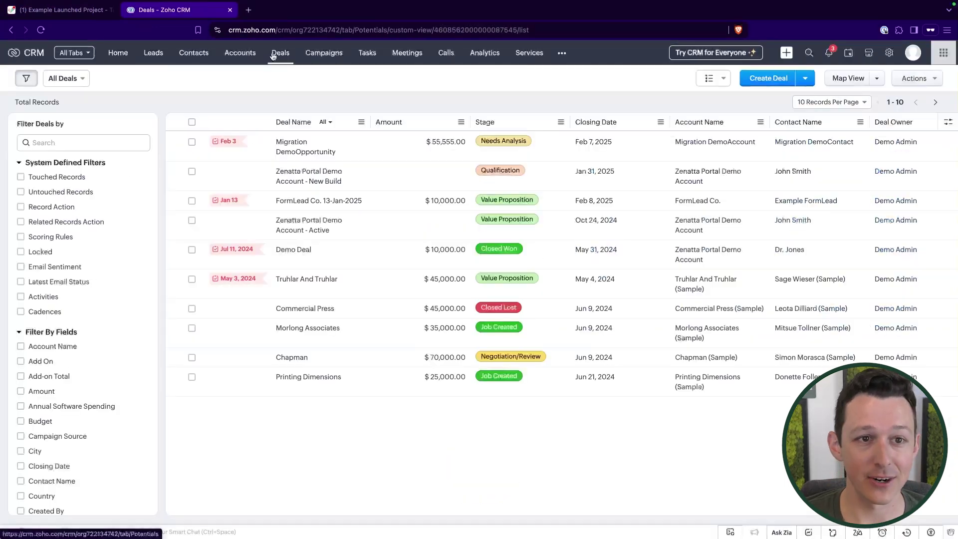
Open the Migration DemoOpportunity deal and start a Zoho Projects project titled Example CRM Project based on the Example Template.
click(298, 152)
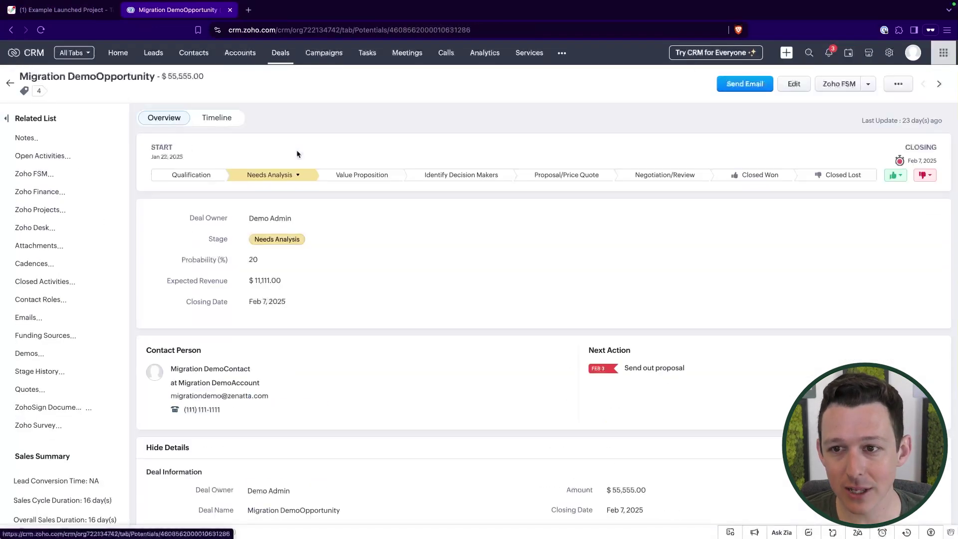
click(108, 211)
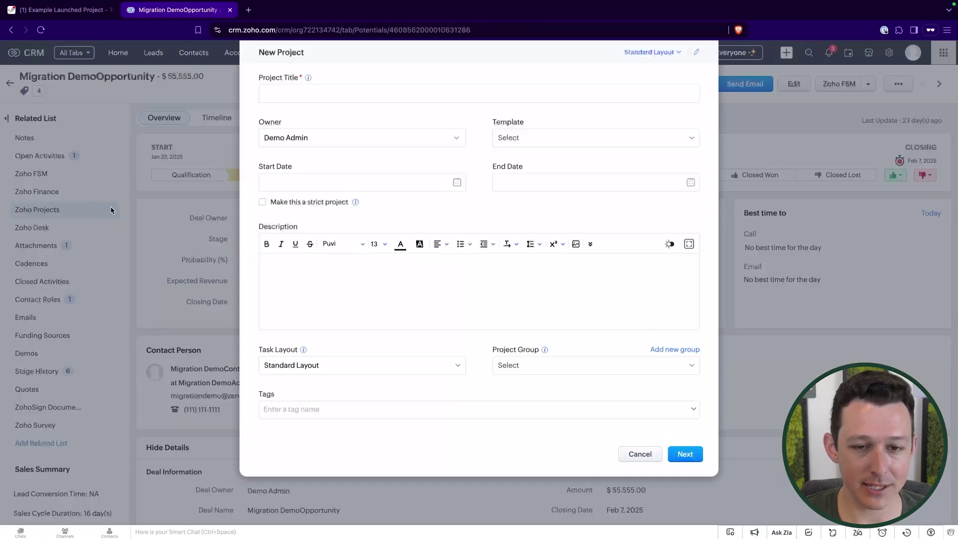
click(351, 100)
text(Example CRM Project)
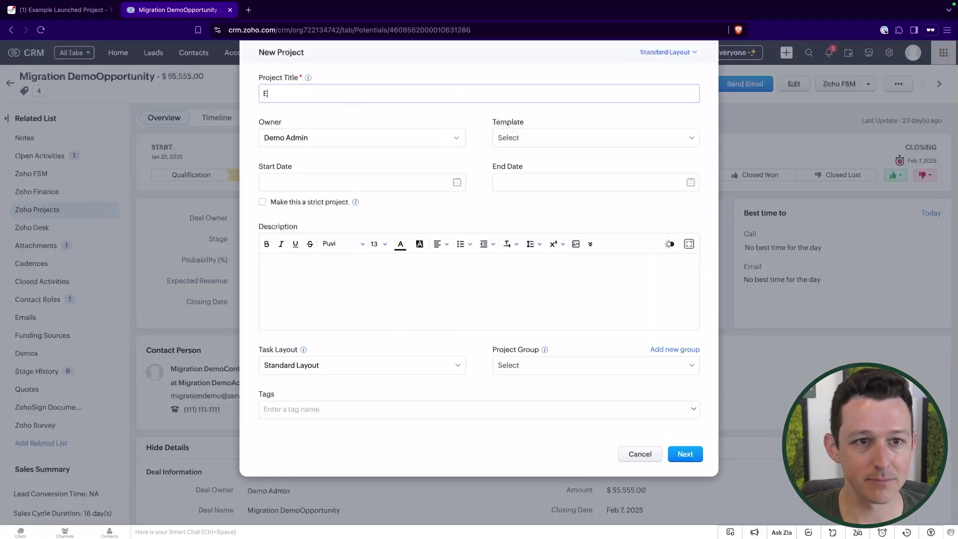
click(576, 145)
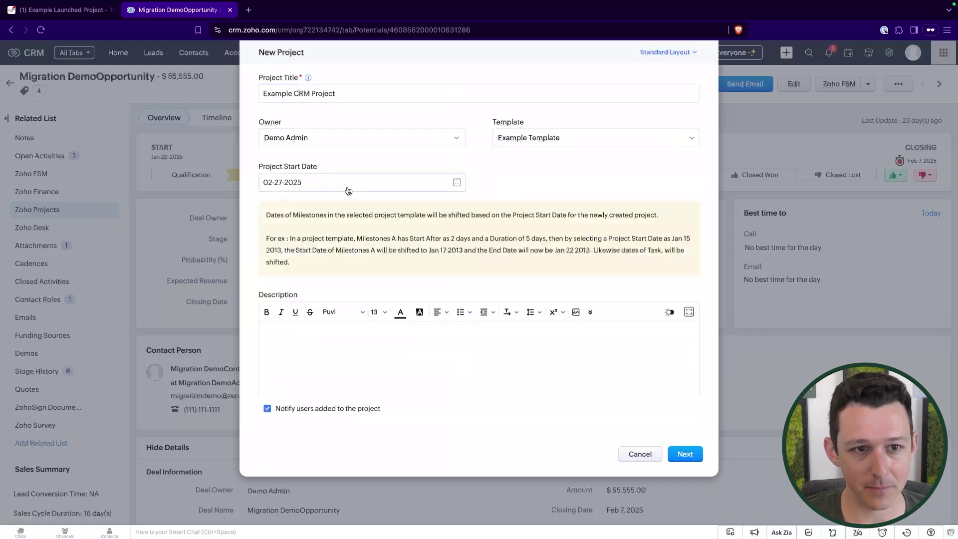
Turn off notifying added users, make the project's access Public, and continue to the client and project users page.
scroll(523, 335, down, 6)
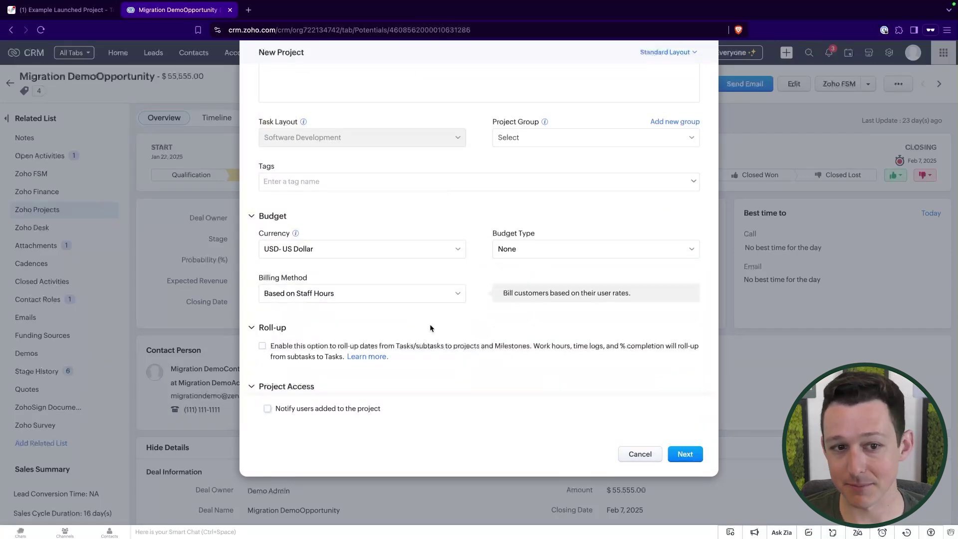
scroll(430, 324, down, 2)
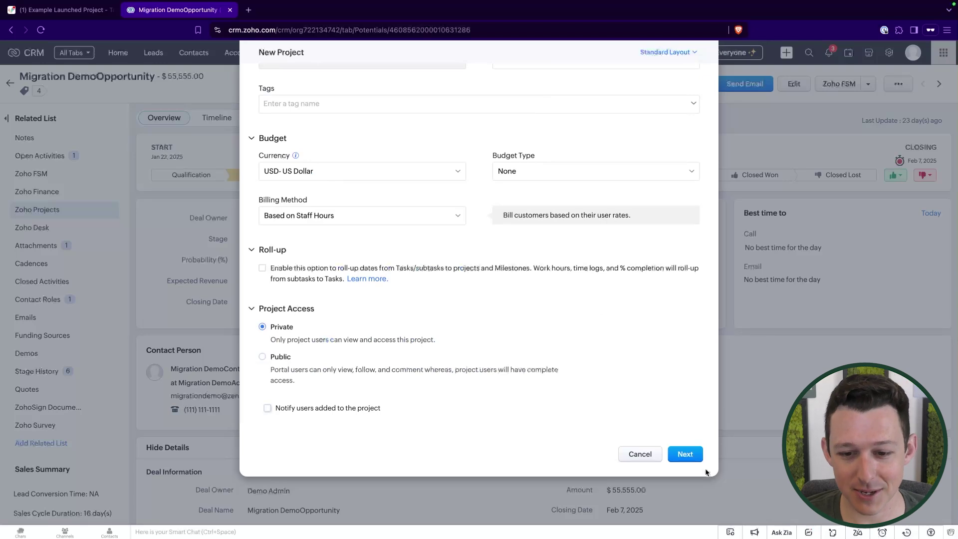
click(277, 356)
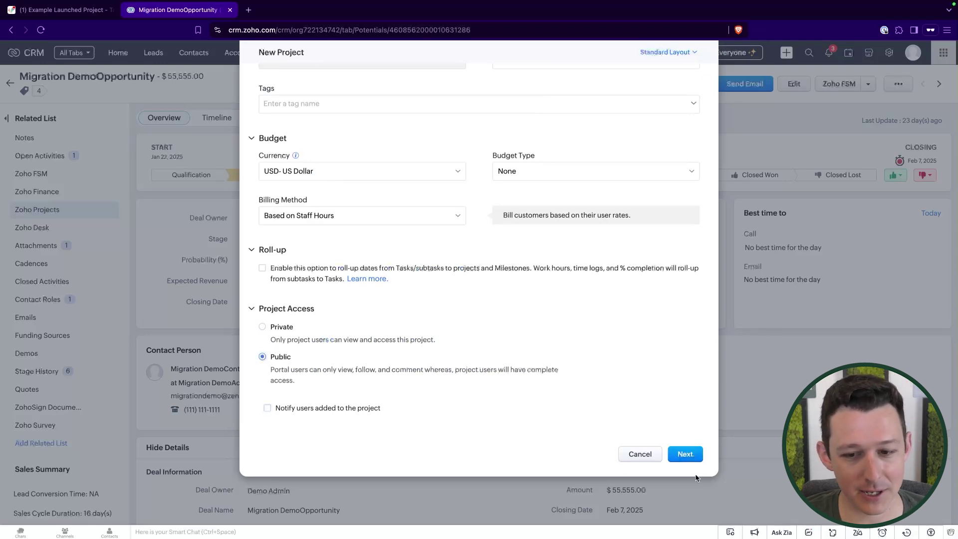
click(685, 453)
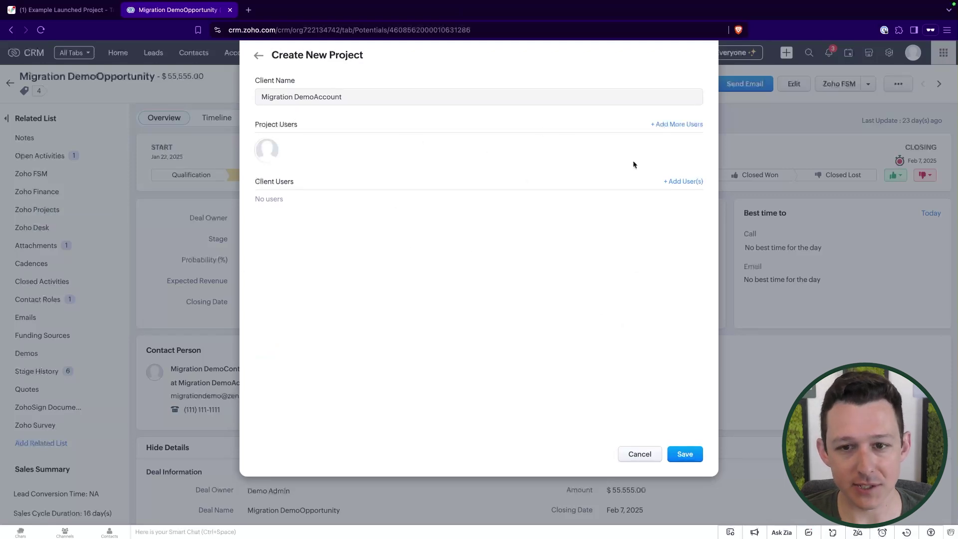
click(683, 181)
click(269, 135)
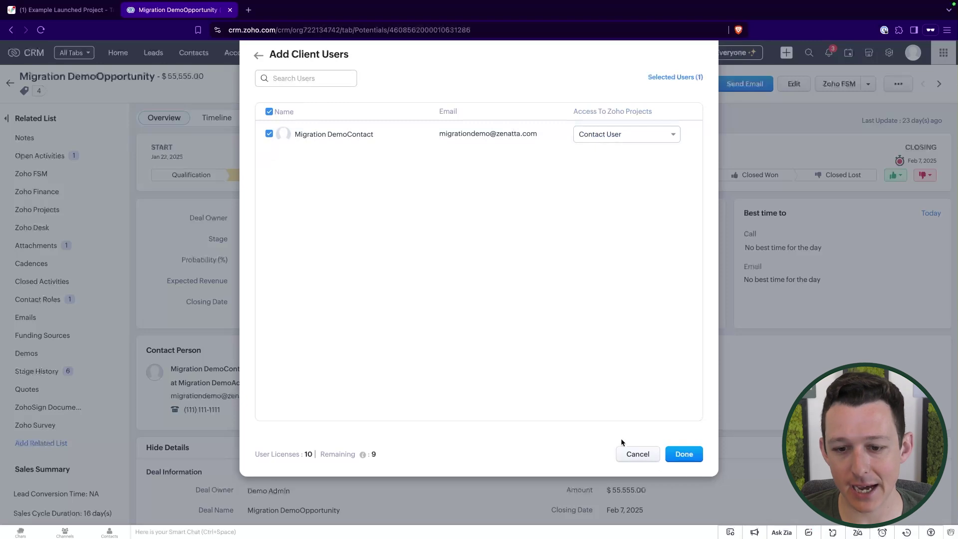
click(628, 454)
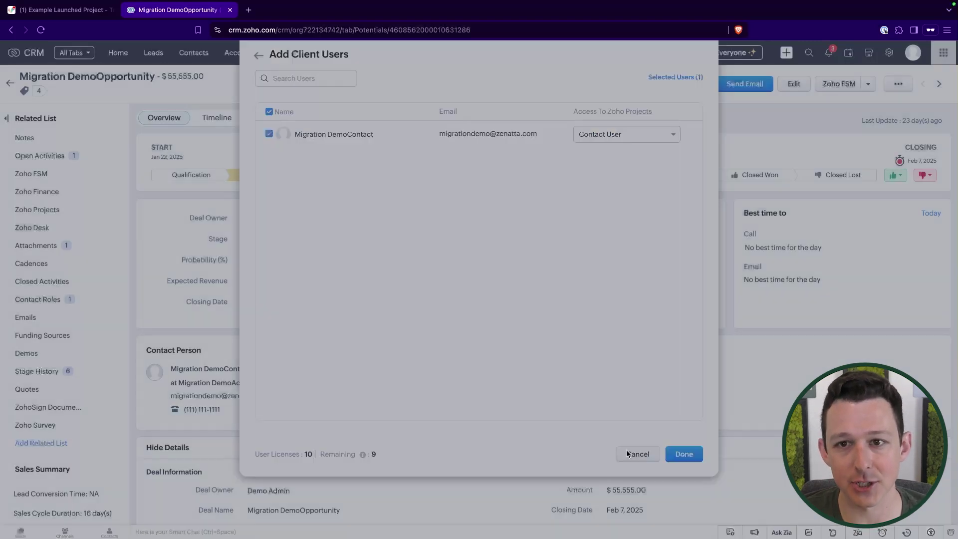
click(570, 106)
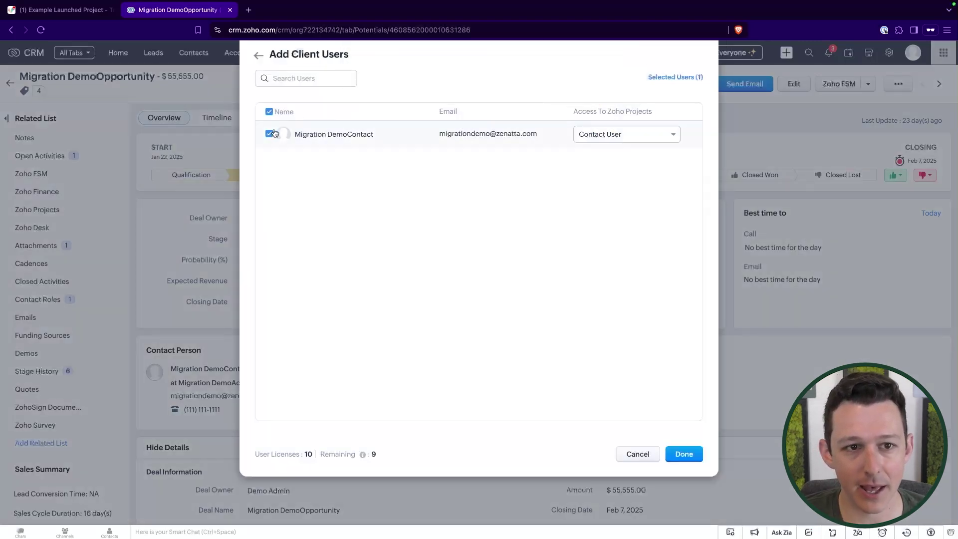
click(681, 454)
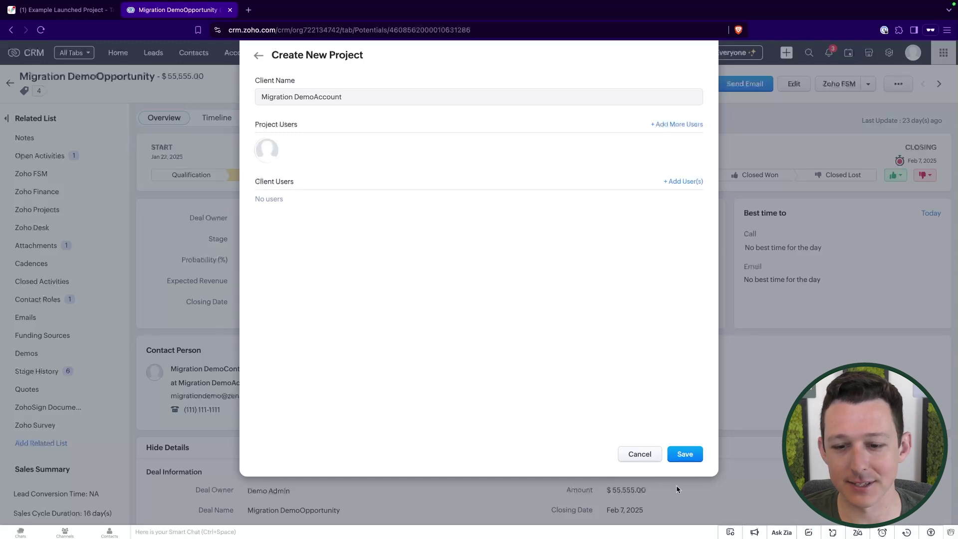
Save the new project and show it in the deal's Zoho Projects related list.
click(686, 454)
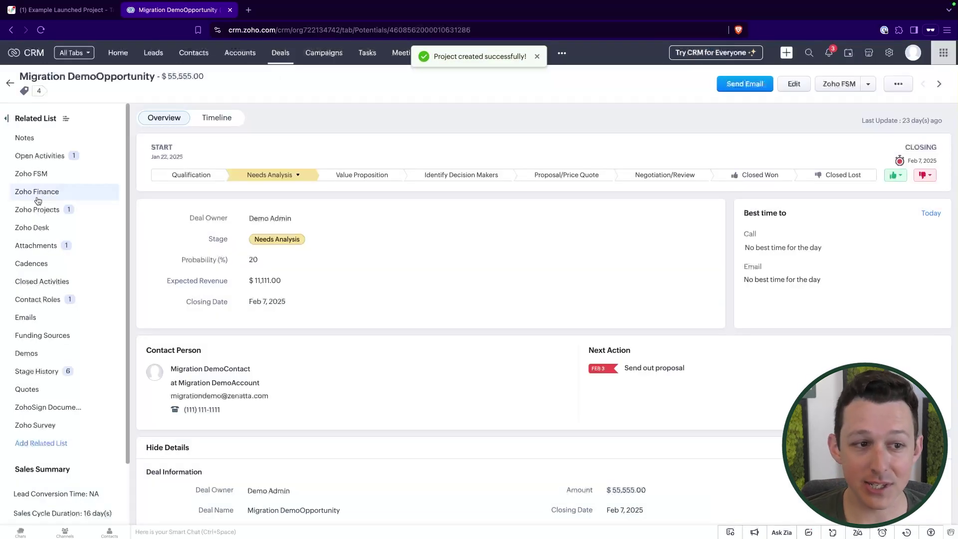
click(37, 209)
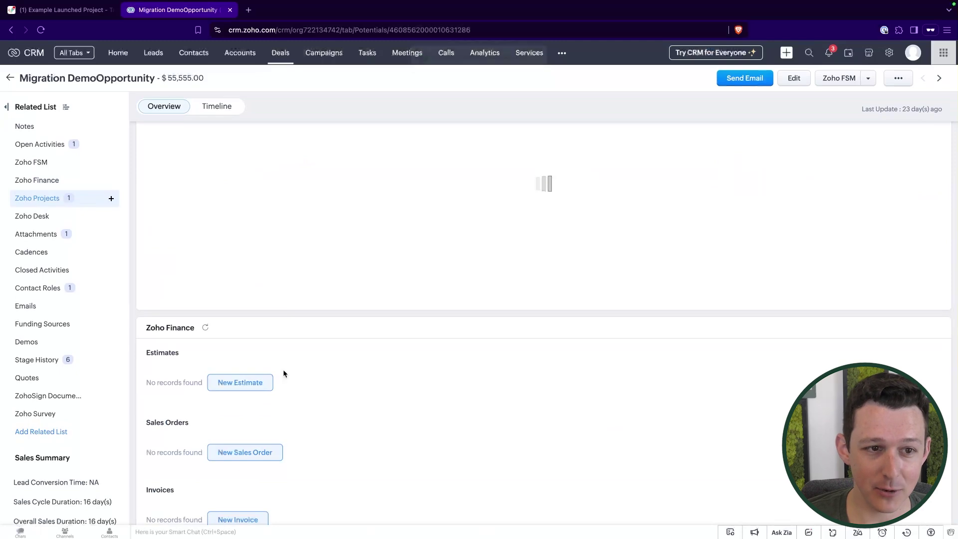
scroll(283, 368, down, 2)
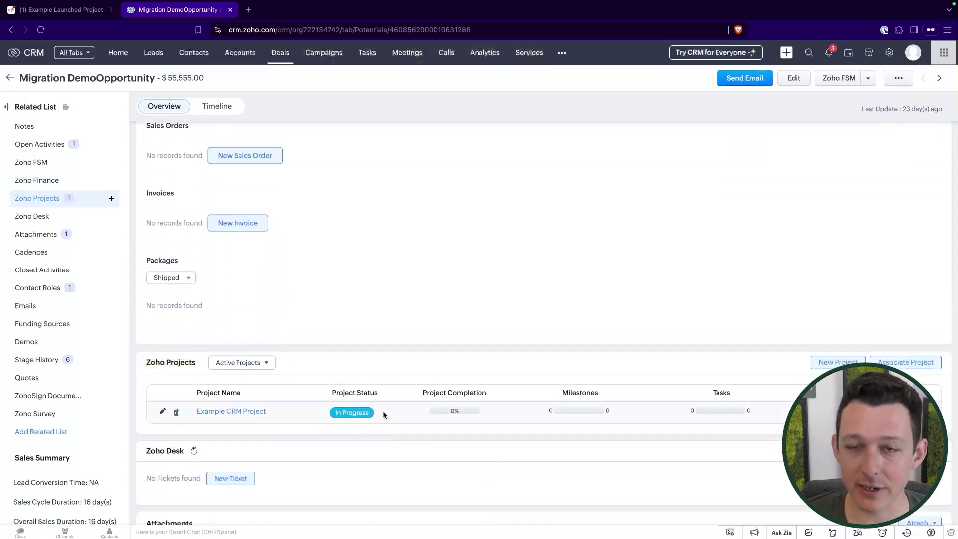
Switch to Zoho Projects in the other browser tab, view the active projects, and open Example Template from the project templates.
click(95, 17)
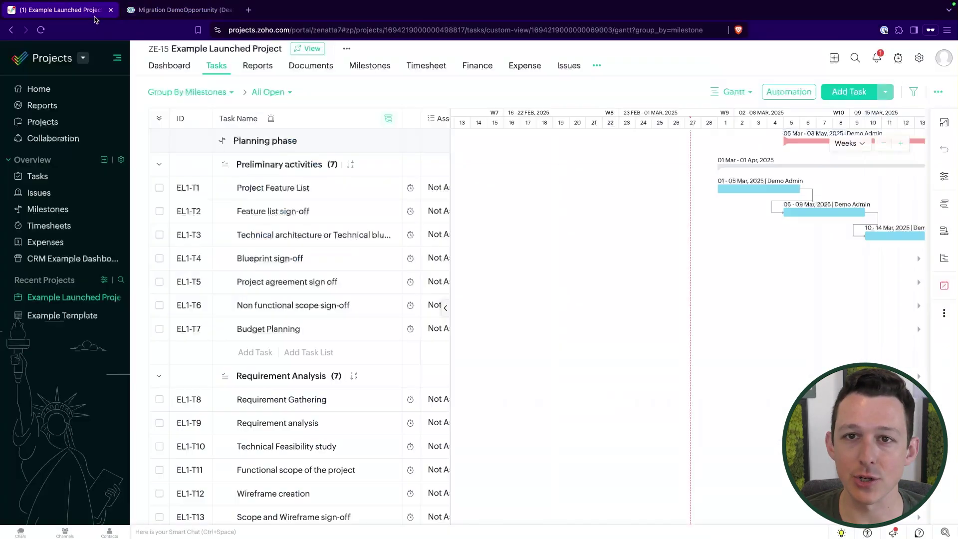
click(67, 175)
click(65, 124)
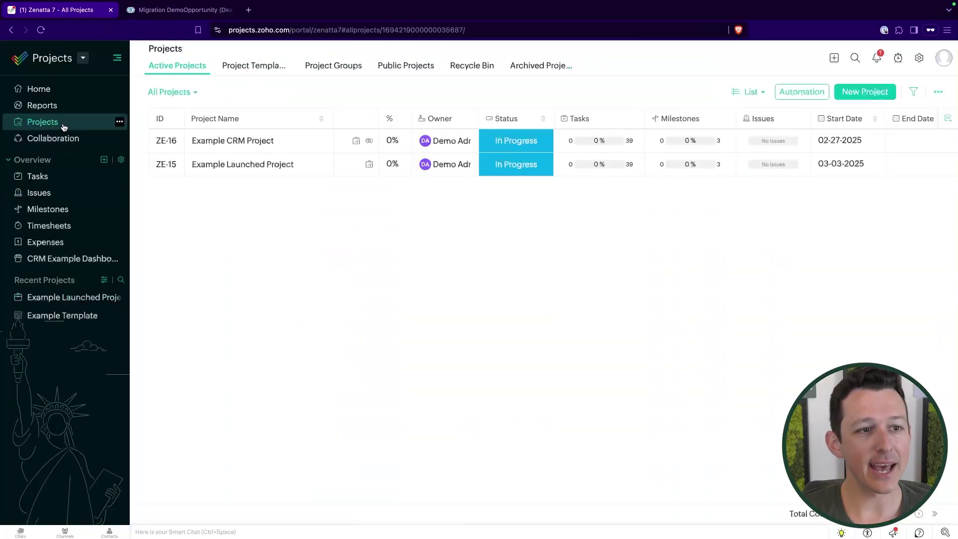
click(279, 71)
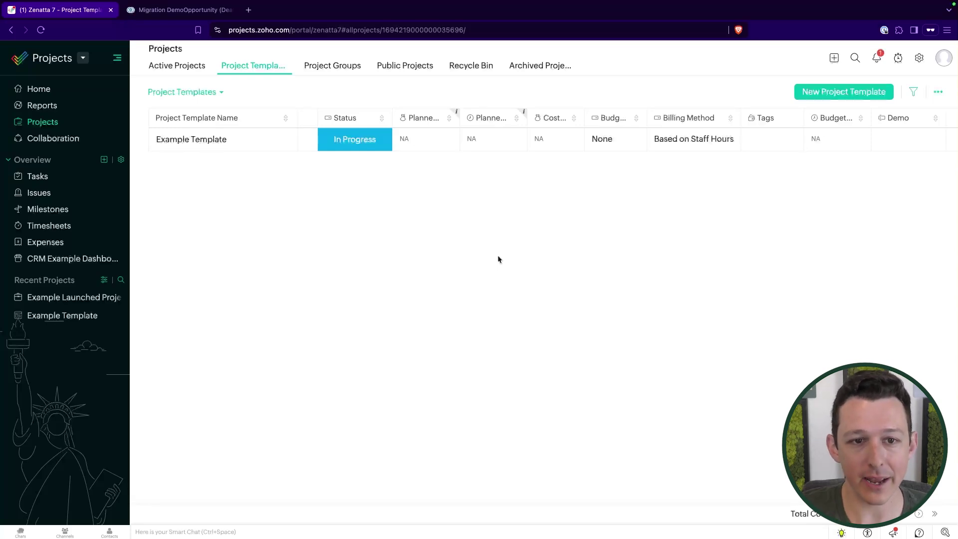
click(256, 142)
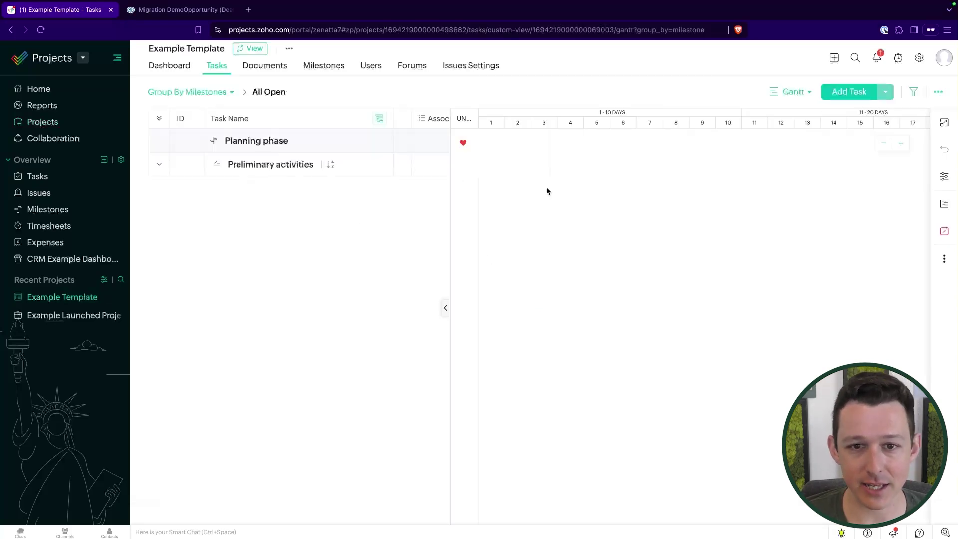
Show the template's tasks in the List view and examine their Start After and Duration values.
click(163, 66)
click(221, 73)
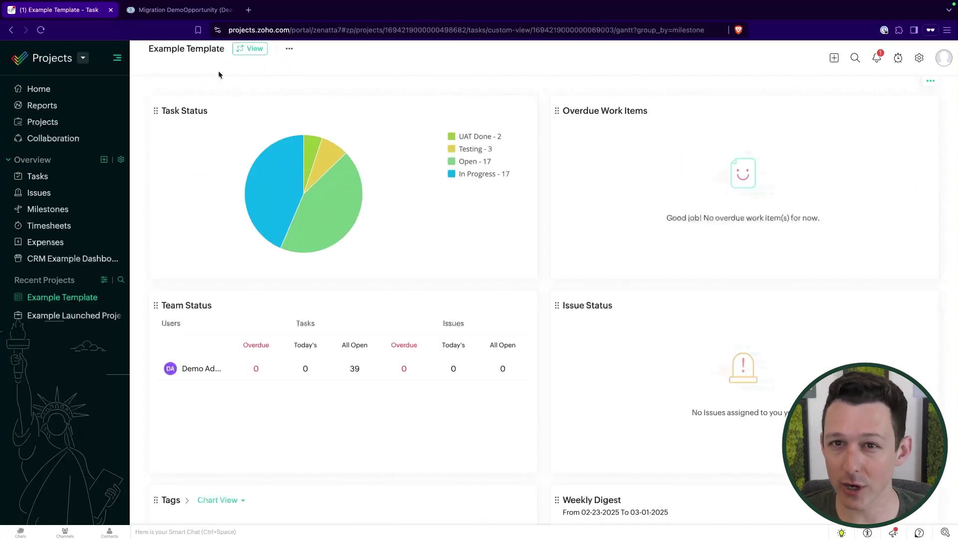
click(791, 92)
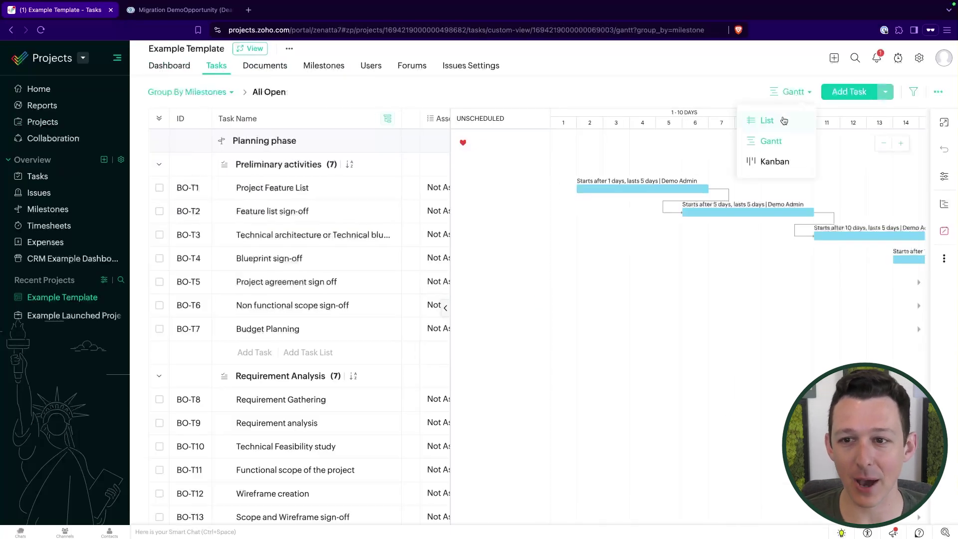
click(768, 120)
scroll(497, 301, right, 3)
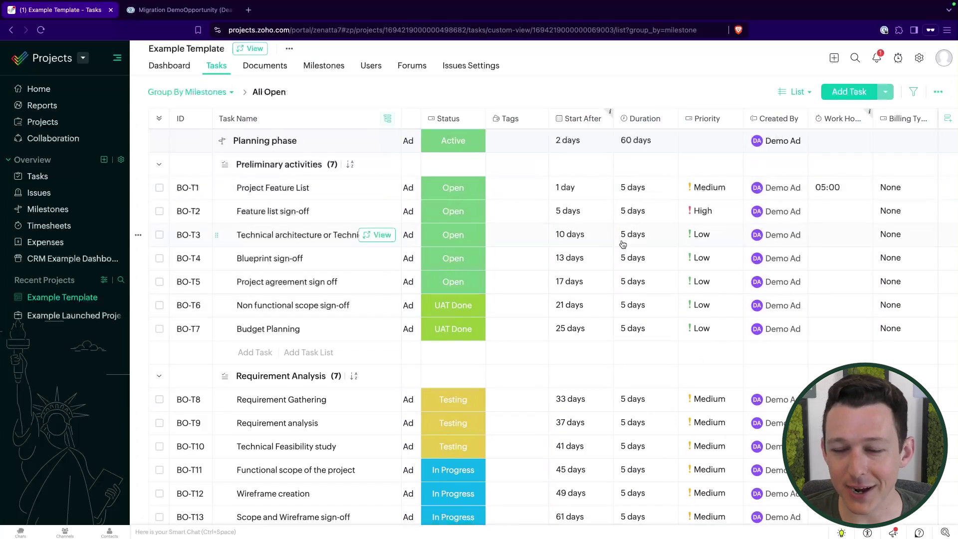